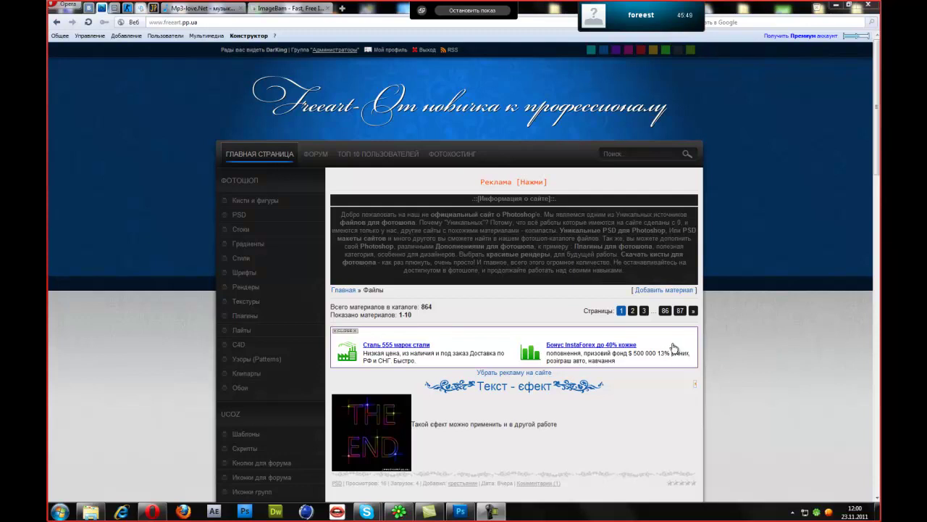
- Save the ImageBam-hosted photo to the desktop as Teebs+io.png using Opera
drag(339, 215, 602, 273)
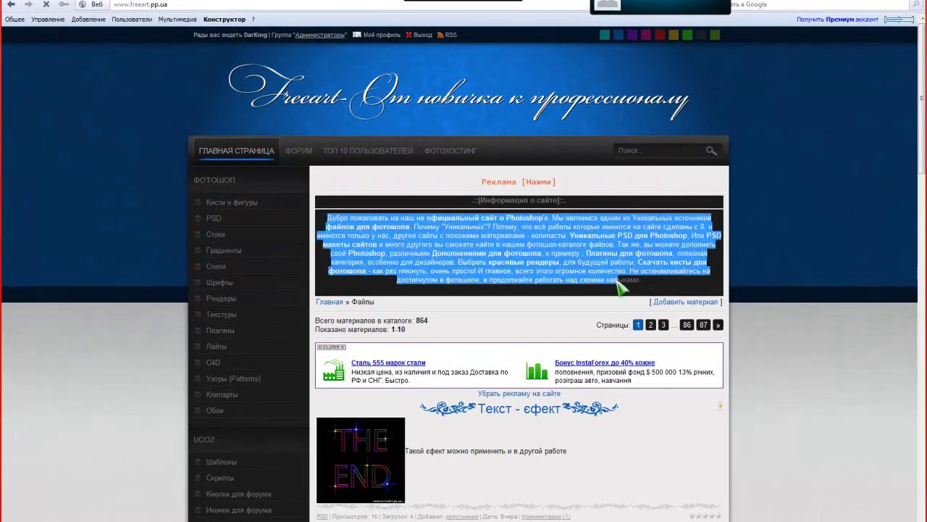
click(670, 285)
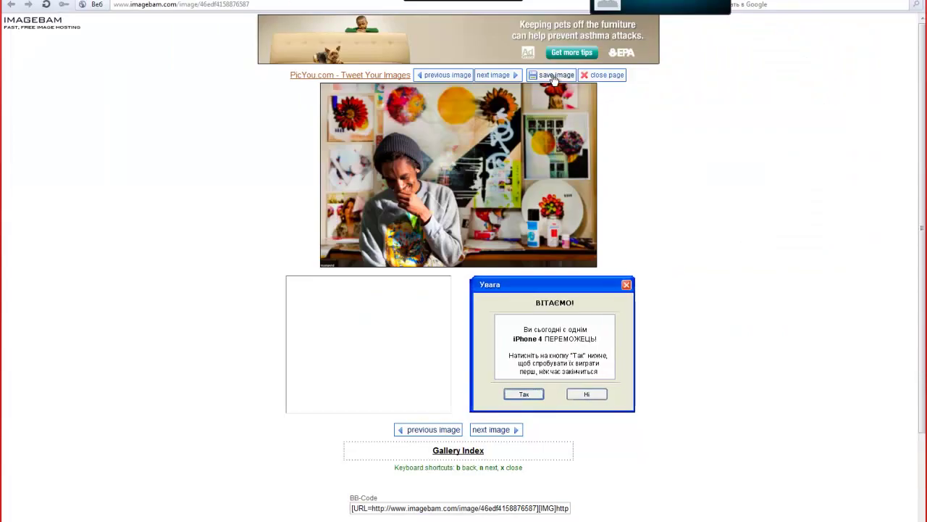
click(554, 76)
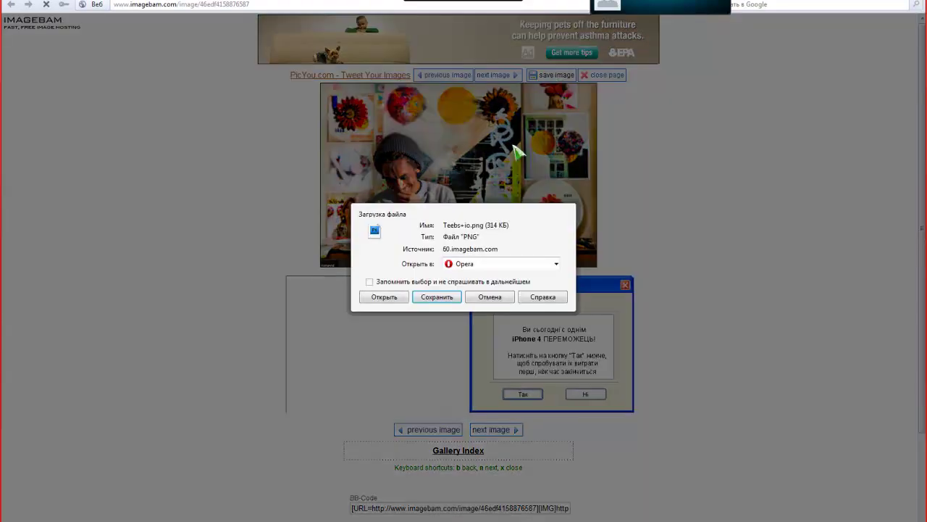
click(439, 297)
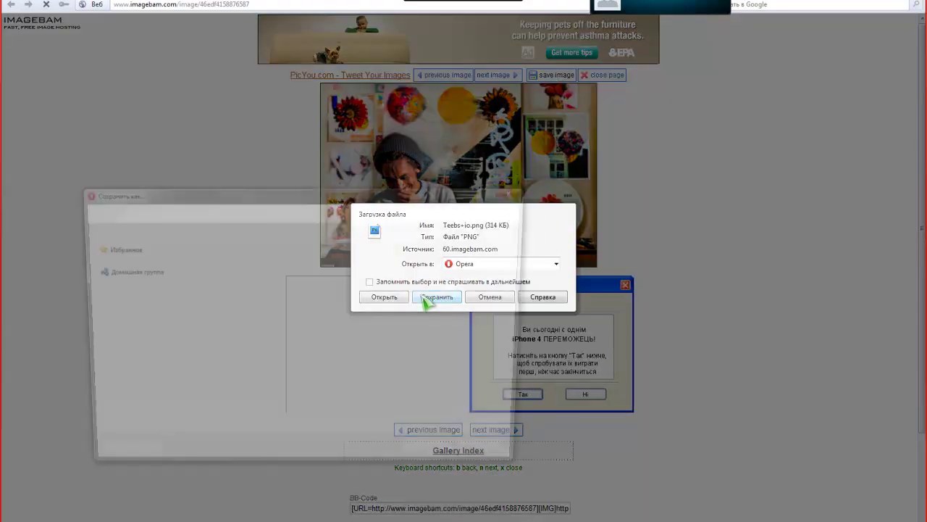
click(126, 289)
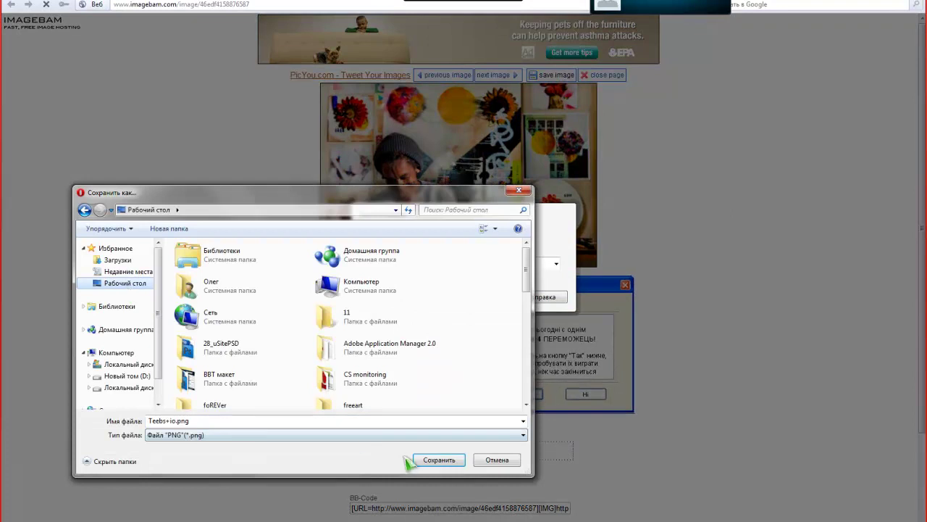
click(437, 458)
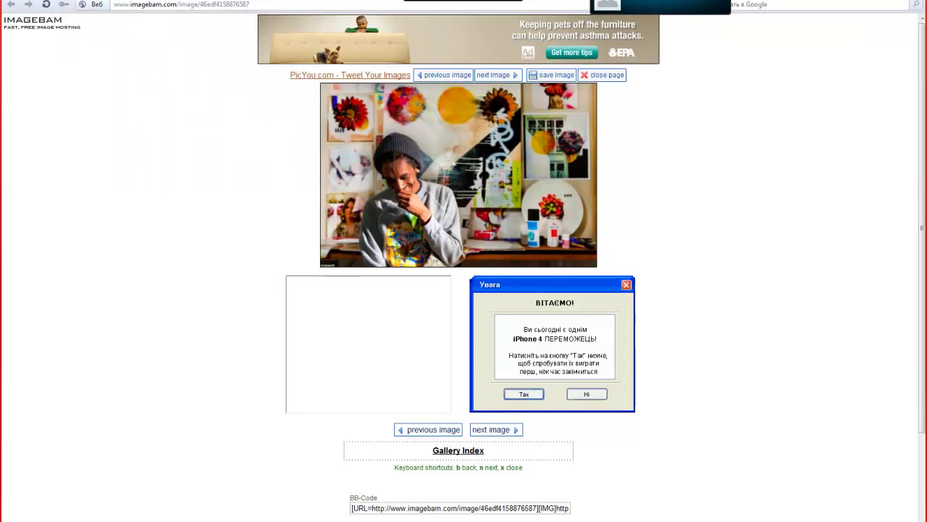
key(super+d)
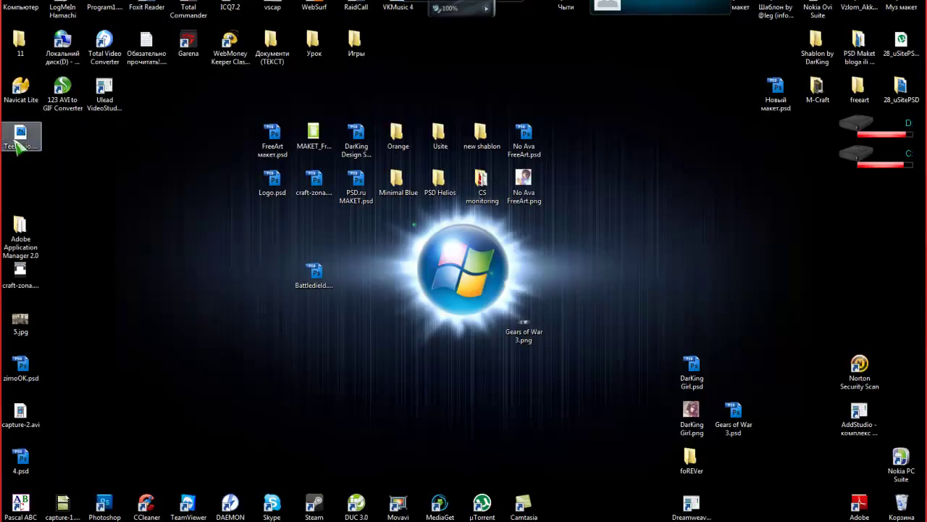
- Open Teebs+io.png in Photoshop, leaving its embedded profile unmanaged, and start a new document
drag(21, 136, 398, 507)
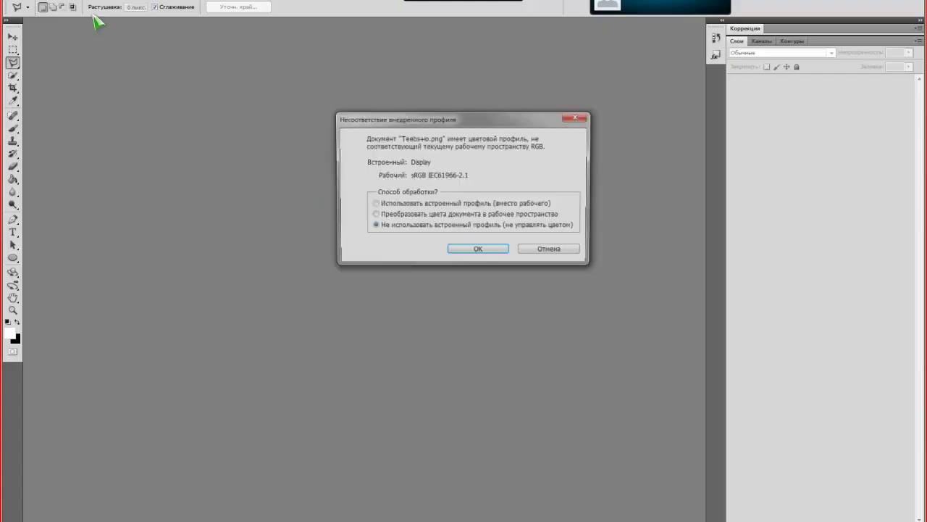
click(464, 248)
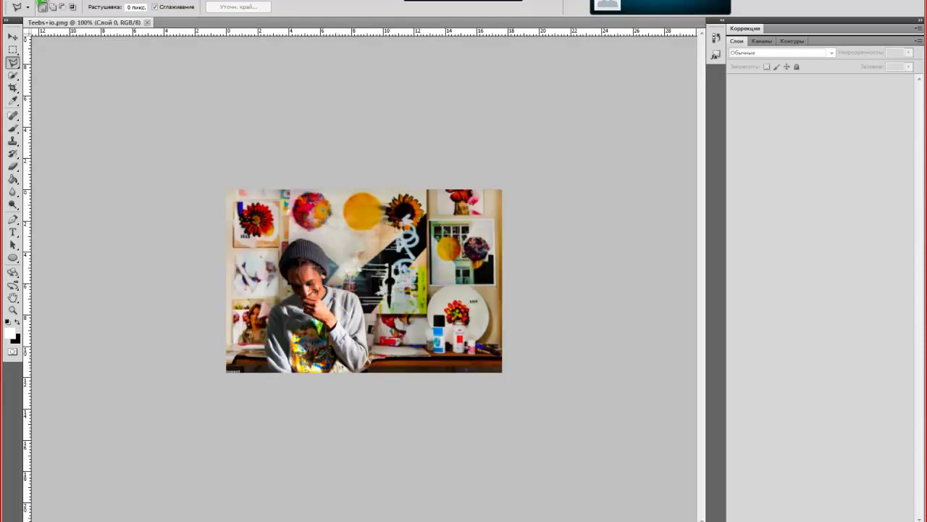
click(41, 3)
click(7, 29)
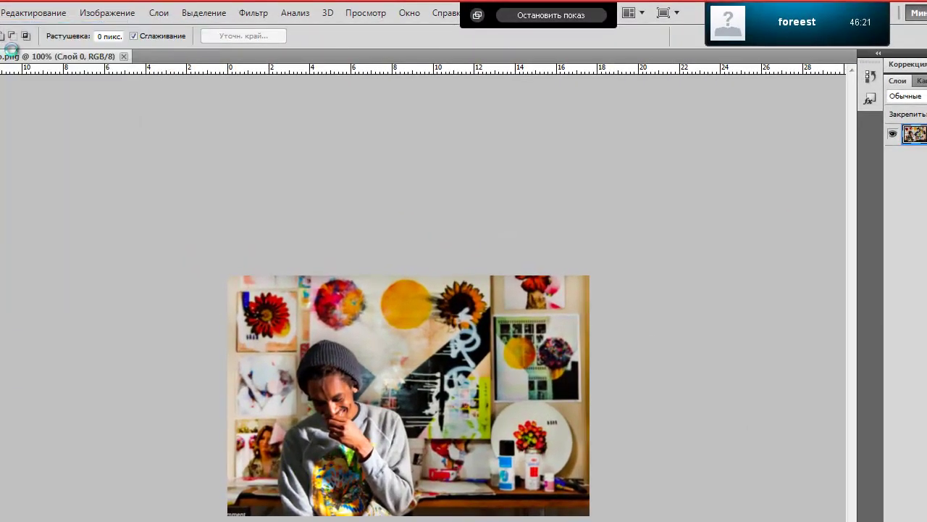
- Create a 530×160 px white document and drag the Teebs+io.png photo into it as Layer 1
click(383, 260)
text(530)
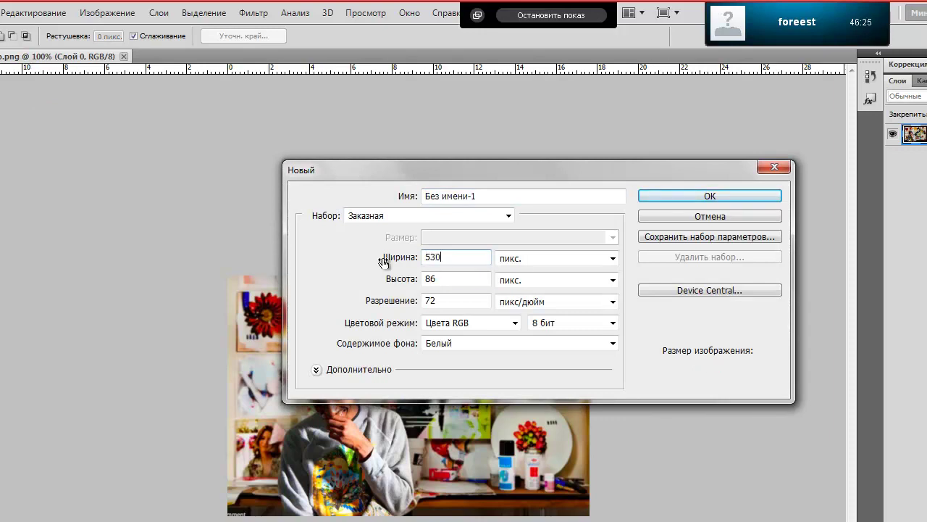
key(Tab)
key(BackSpace)
text(160)
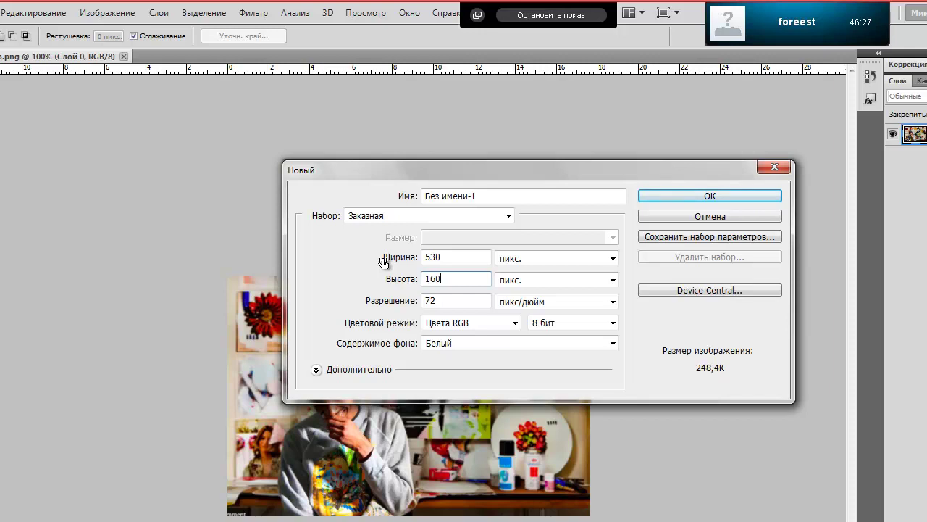
key(Return)
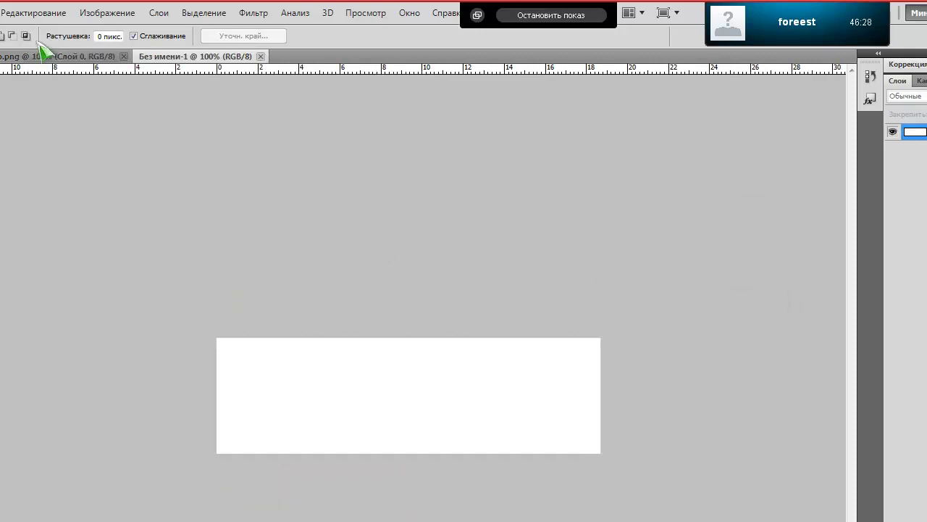
click(35, 55)
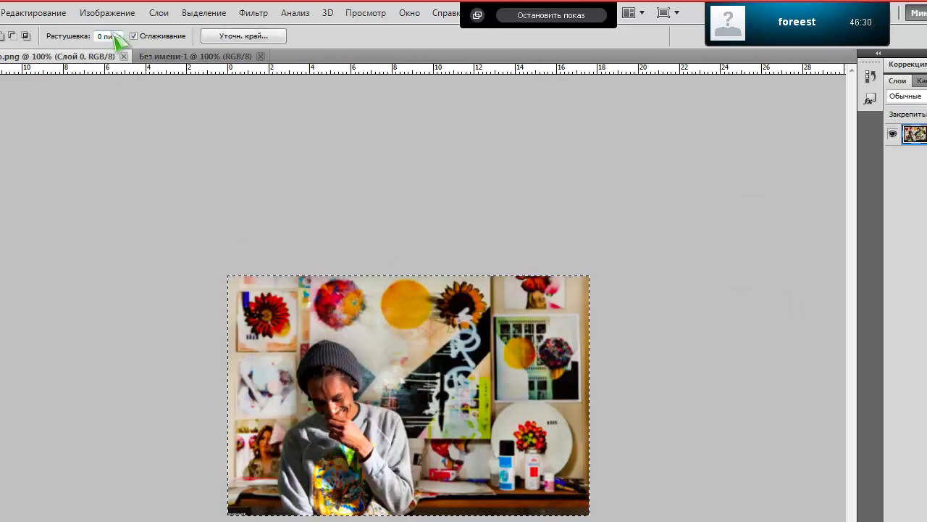
drag(172, 65, 449, 358)
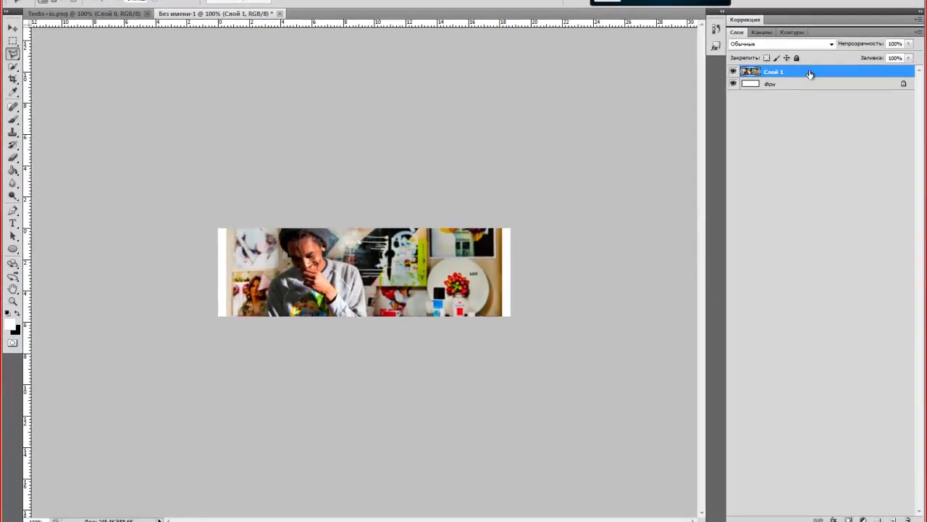
- Add two copies of the photo layer below it, shifted right and left to fill the gaps
key(ctrl+j)
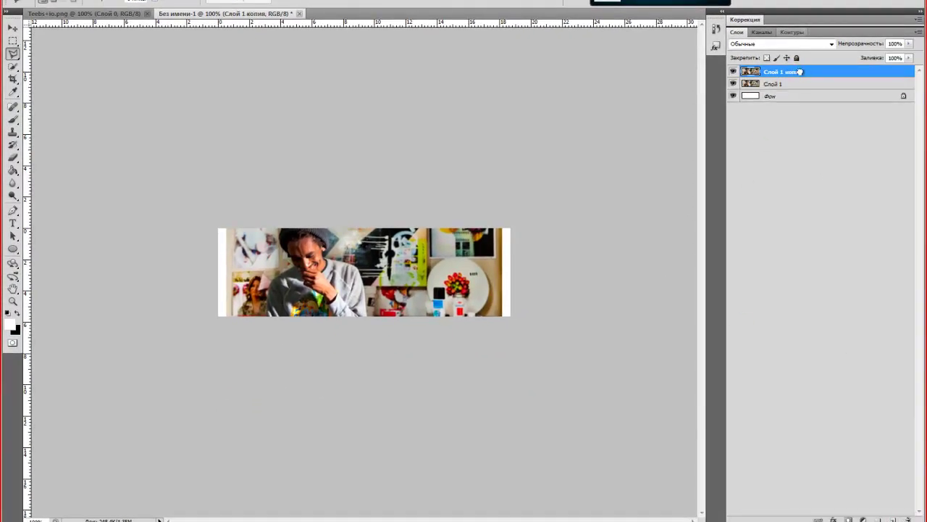
drag(804, 72, 802, 96)
mouse_move(377, 276)
mouse_down()
mouse_move(485, 243)
mouse_move(561, 253)
mouse_up()
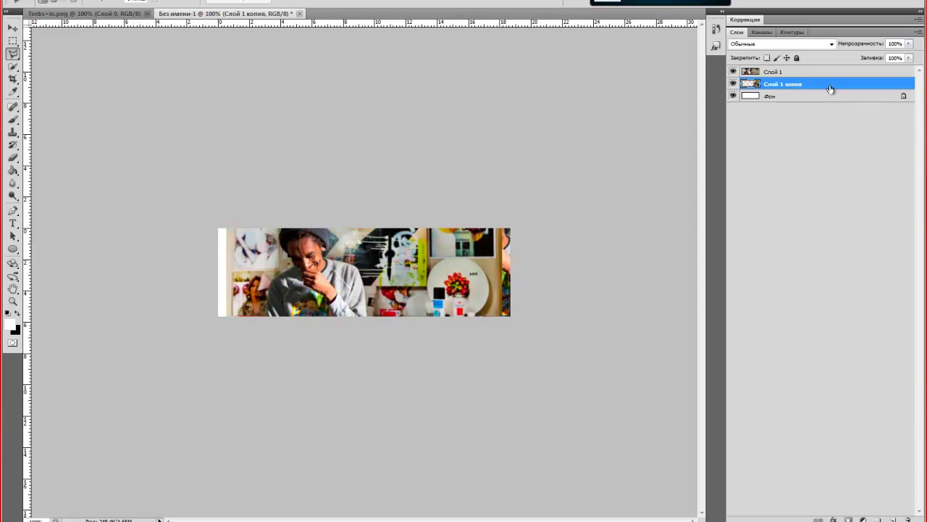
drag(830, 88, 893, 519)
drag(554, 334, 241, 317)
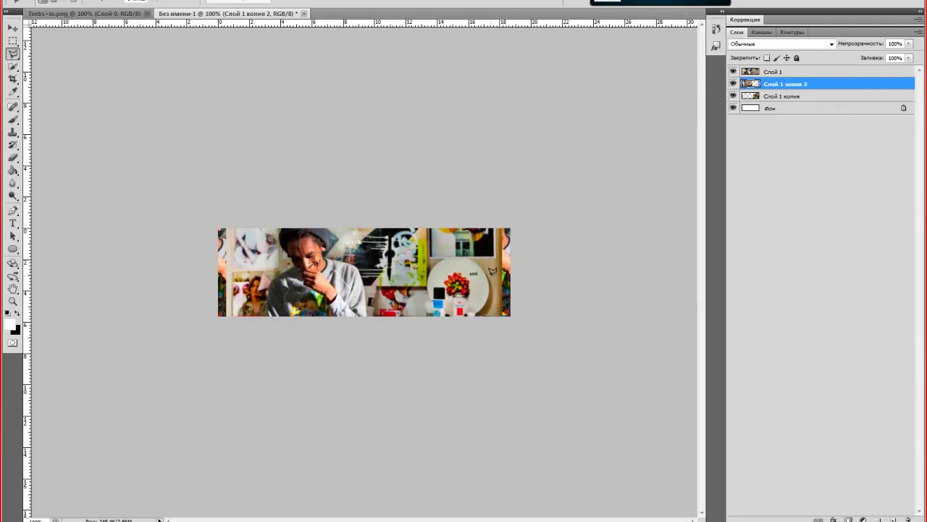
- Delete the white Фон background layer and reselect Слой 1
click(802, 73)
click(799, 108)
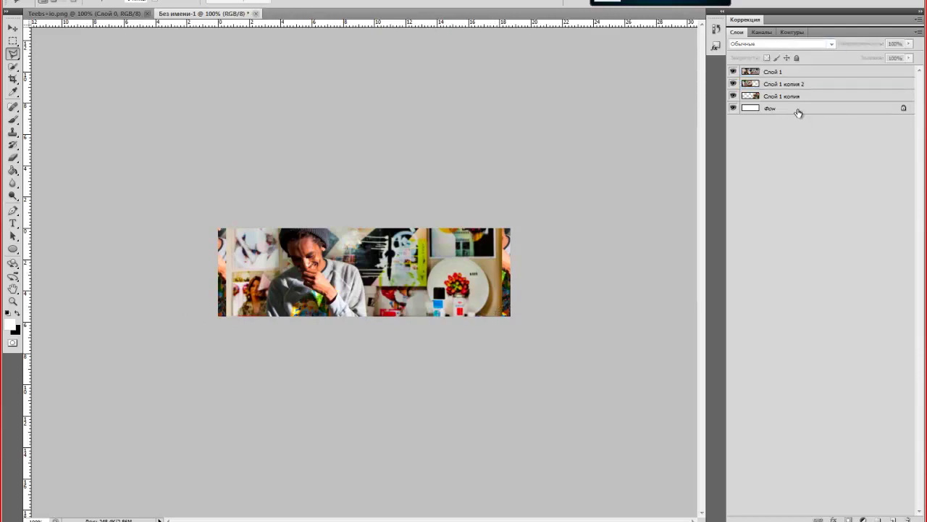
key(Delete)
click(802, 72)
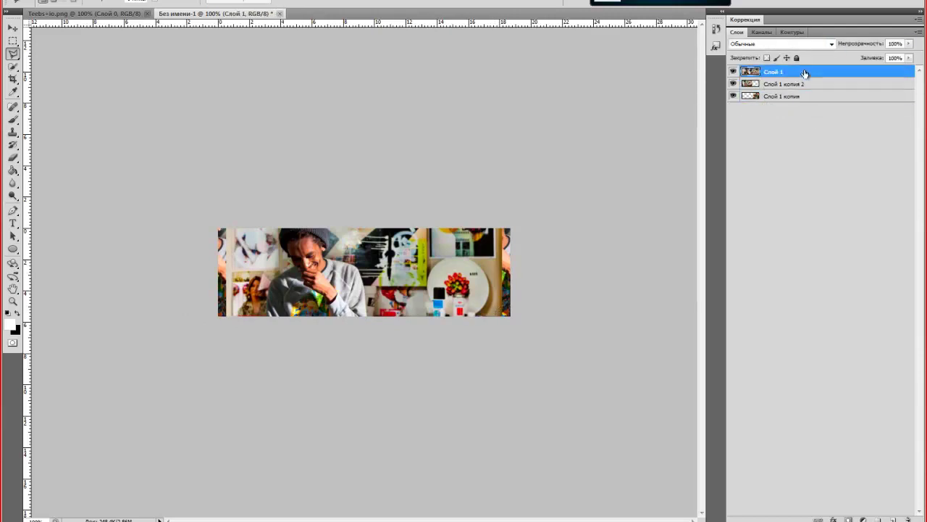
click(862, 518)
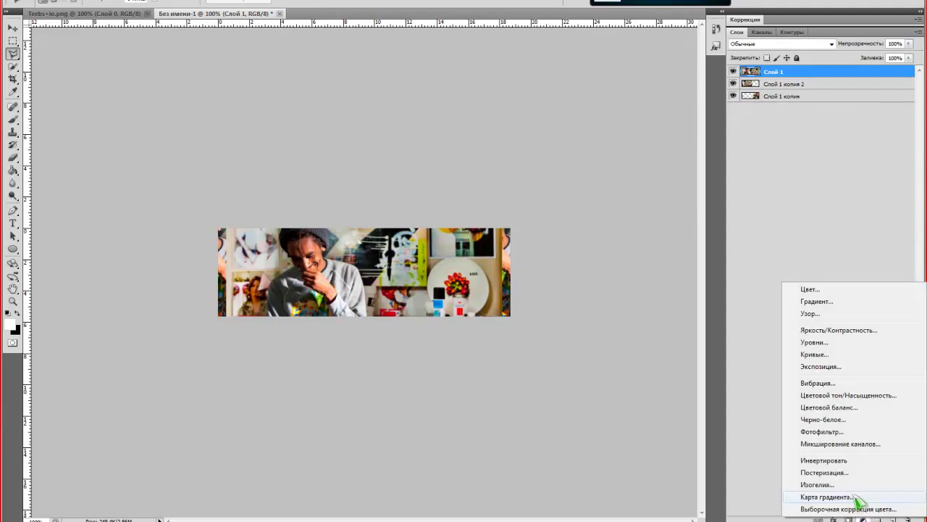
- Stamp all visible layers into Layer 2 and sharpen it with Unsharp Mask (50%, 1.0 px)
click(781, 119)
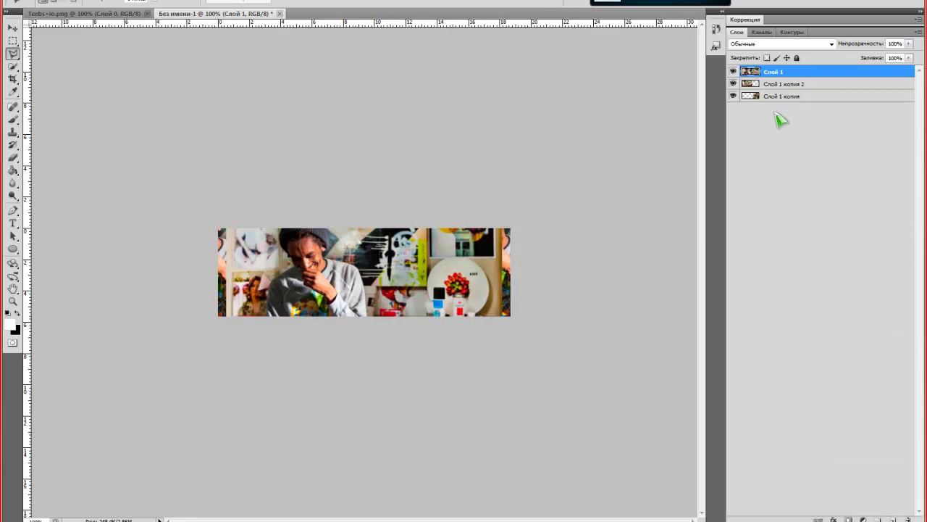
key(ctrl+shift+alt+e)
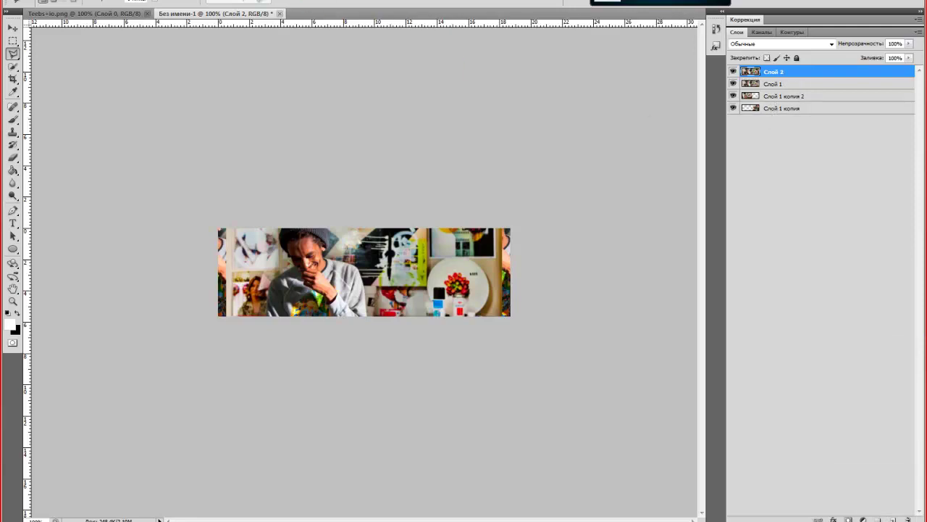
click(246, 0)
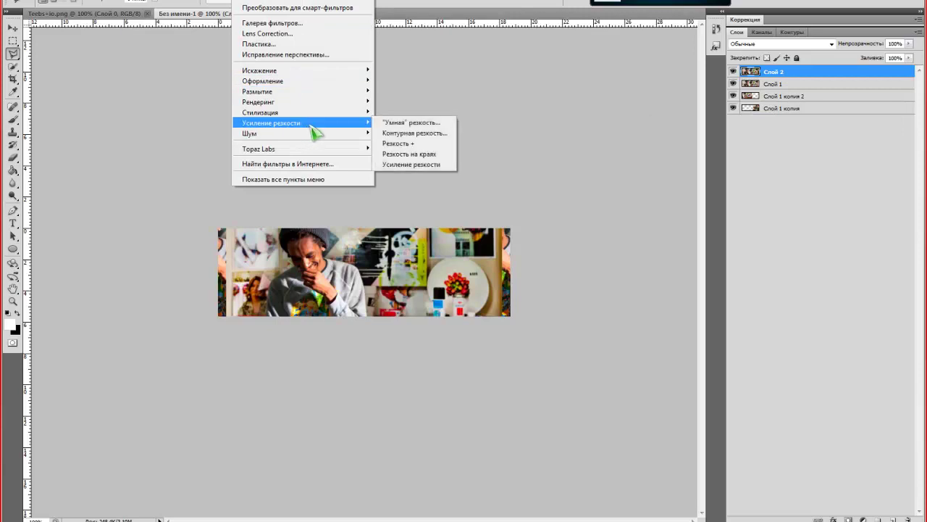
click(442, 134)
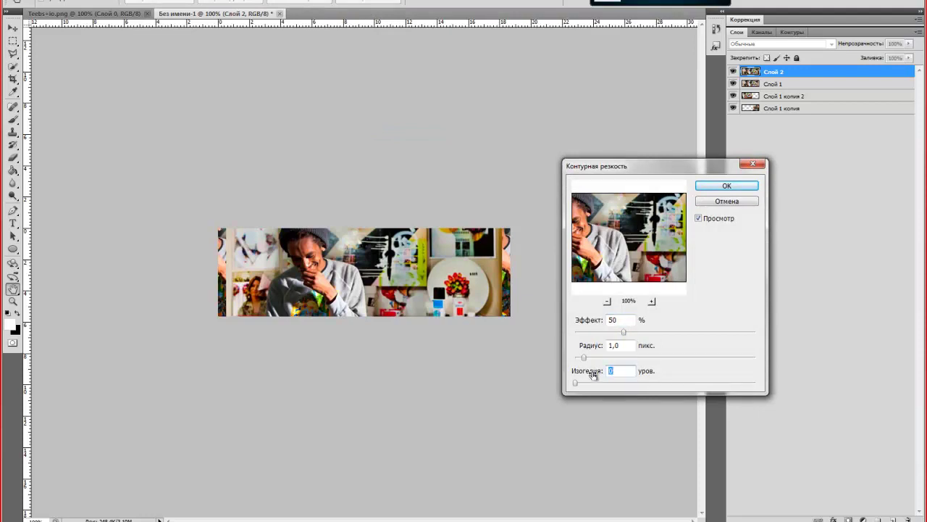
click(725, 187)
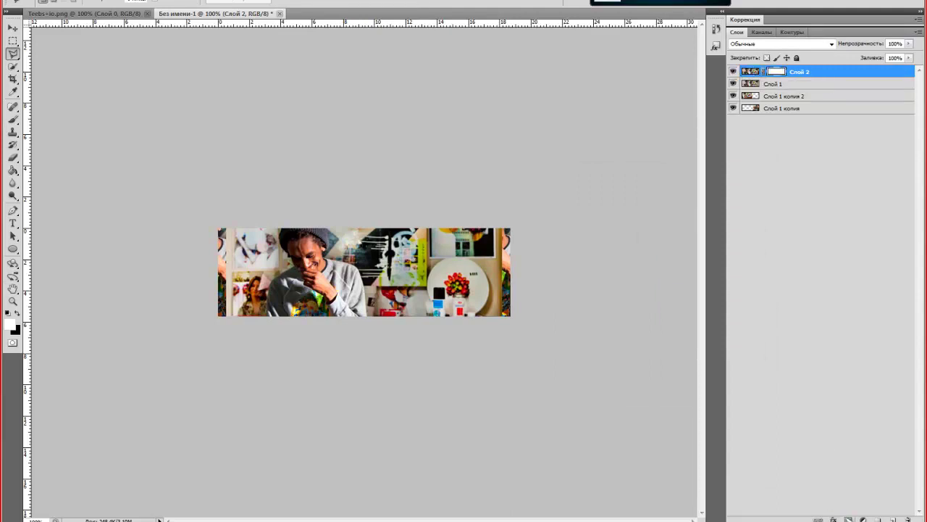
- Brush Слой 2's mask around the cups and lower-left, undoing a stroke near the hat
click(13, 118)
right_click(350, 257)
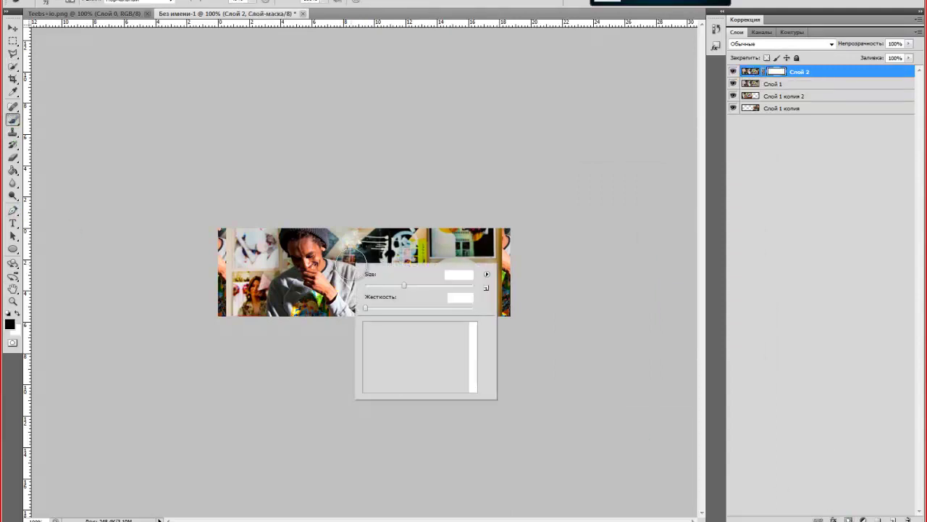
key(Return)
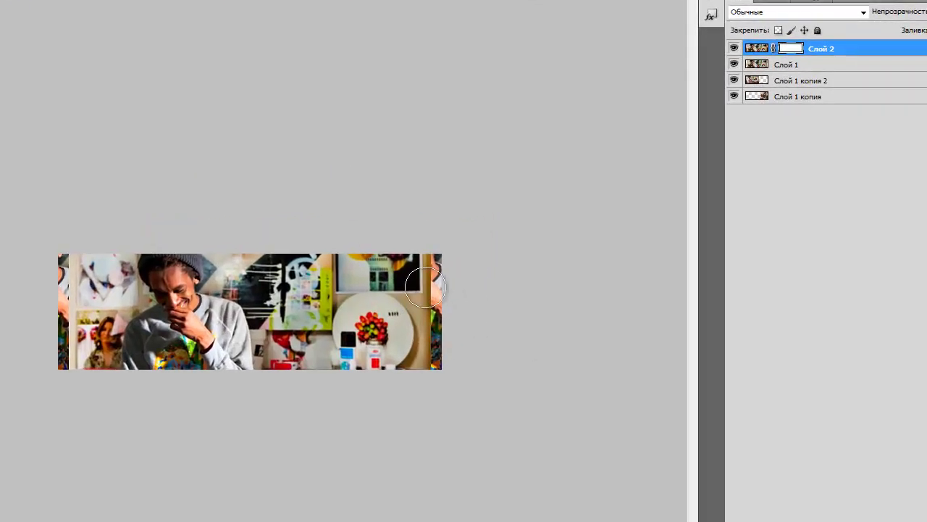
drag(331, 305, 303, 335)
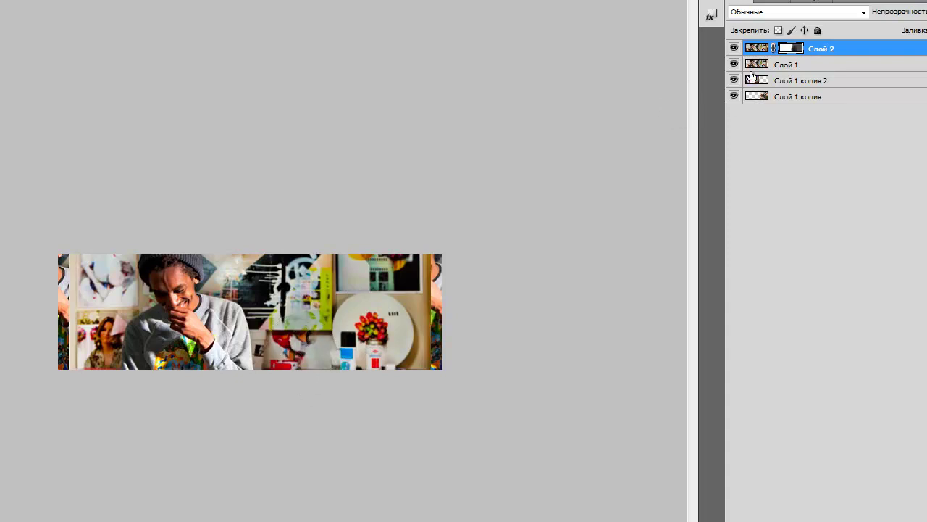
drag(249, 259, 221, 258)
key(ctrl+z)
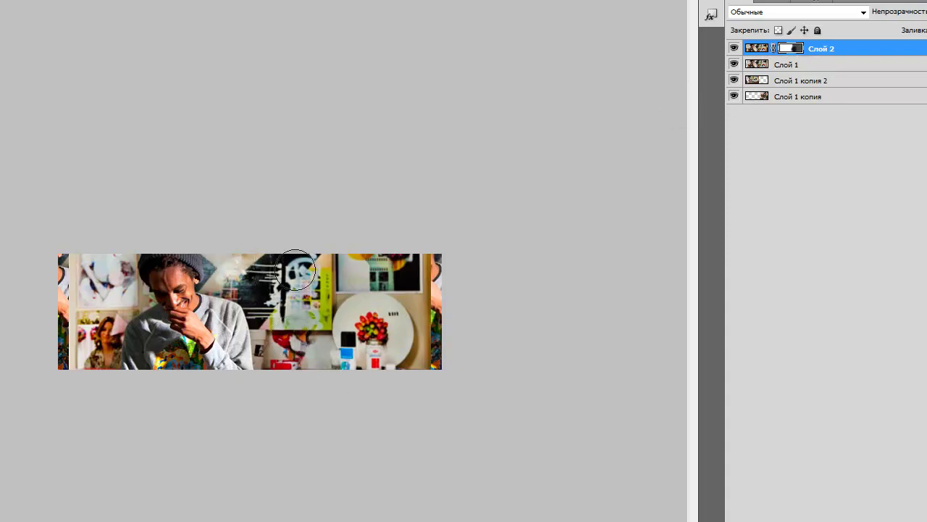
drag(77, 330, 116, 301)
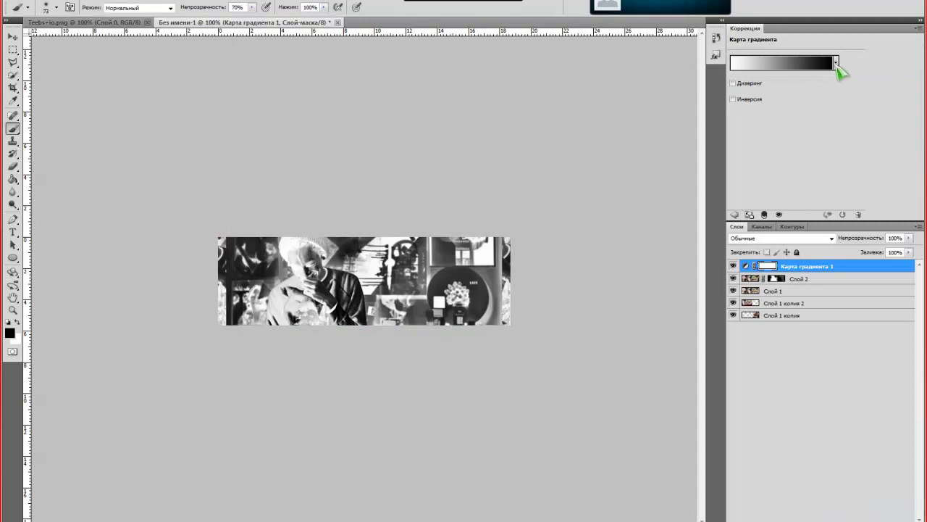
- Reverse Gradient Map 1 and blend it as Soft Light (Мягкий свет) at about 12% opacity
click(835, 63)
click(870, 63)
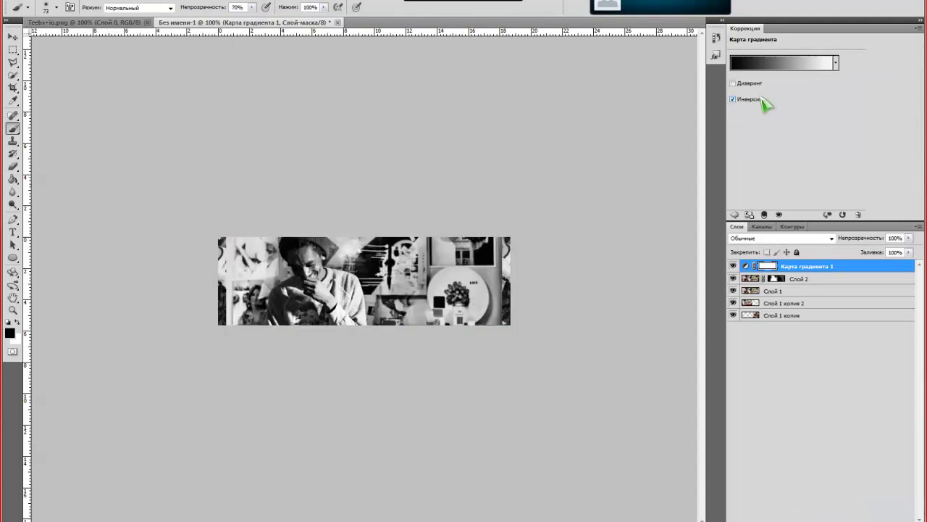
click(768, 239)
click(747, 390)
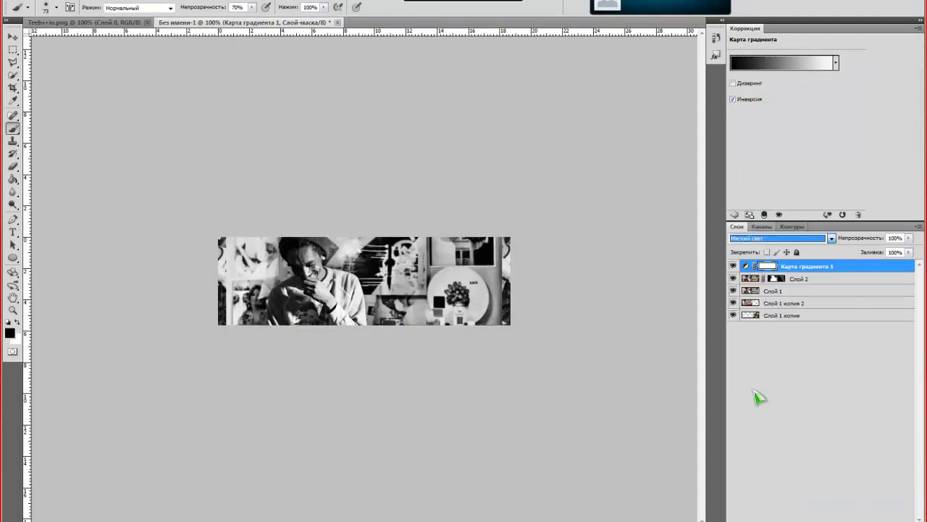
drag(909, 239, 866, 257)
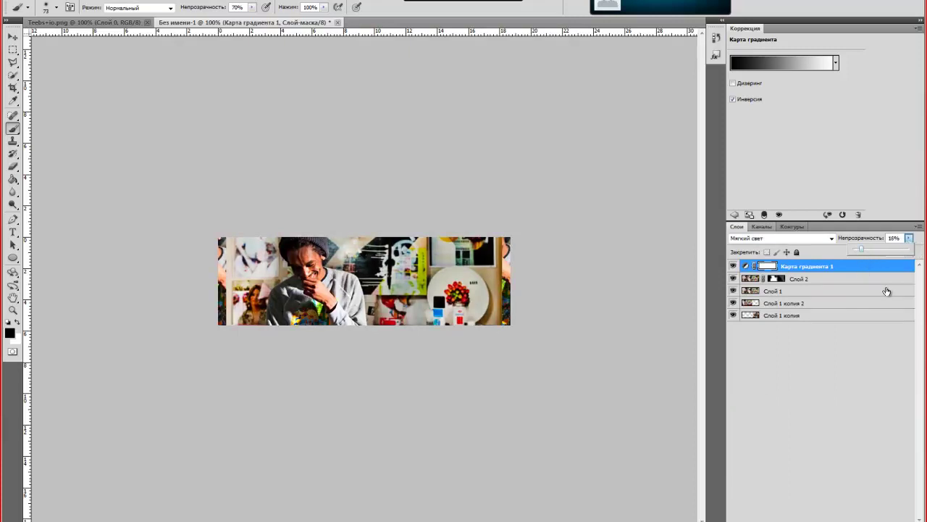
- Add a violet-orange Gradient Map 2 in Screen (Экран) mode at about 34% opacity
click(868, 515)
click(836, 63)
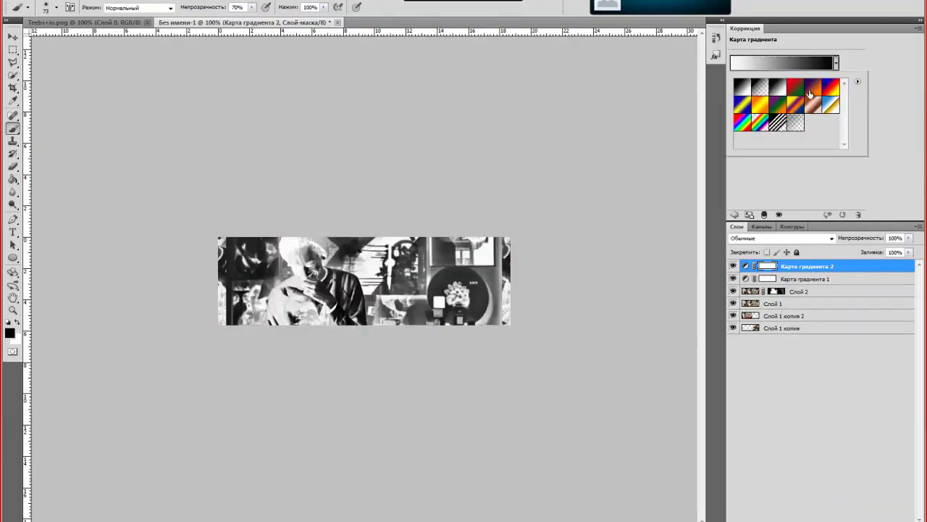
click(812, 91)
click(746, 238)
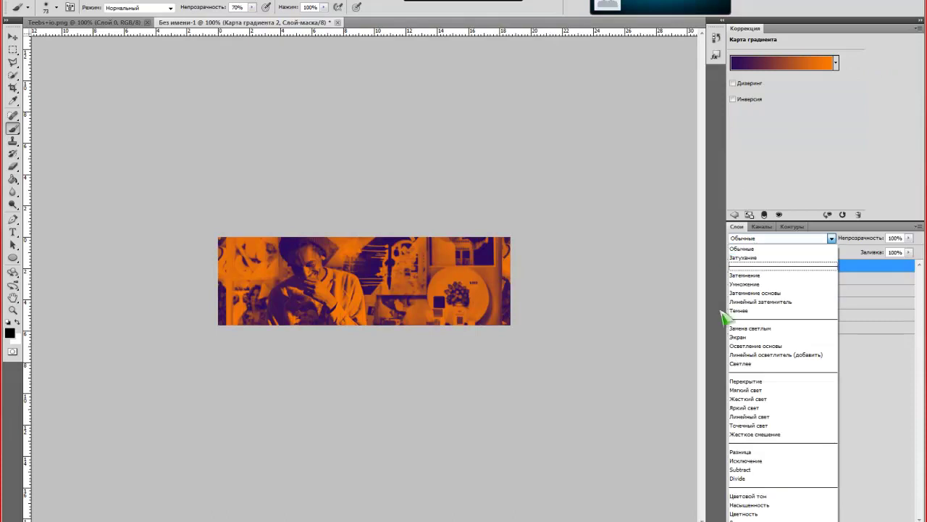
click(753, 337)
click(903, 123)
drag(903, 138, 856, 138)
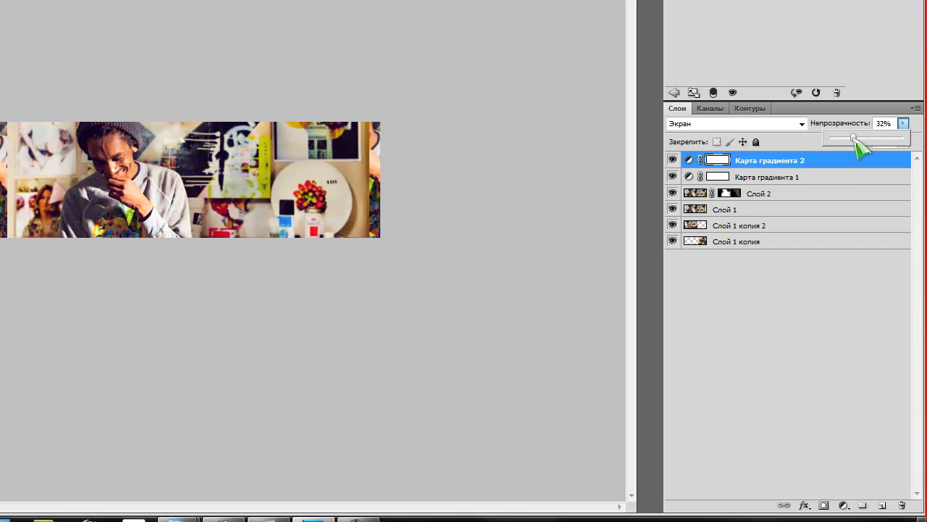
drag(854, 145, 862, 146)
click(673, 160)
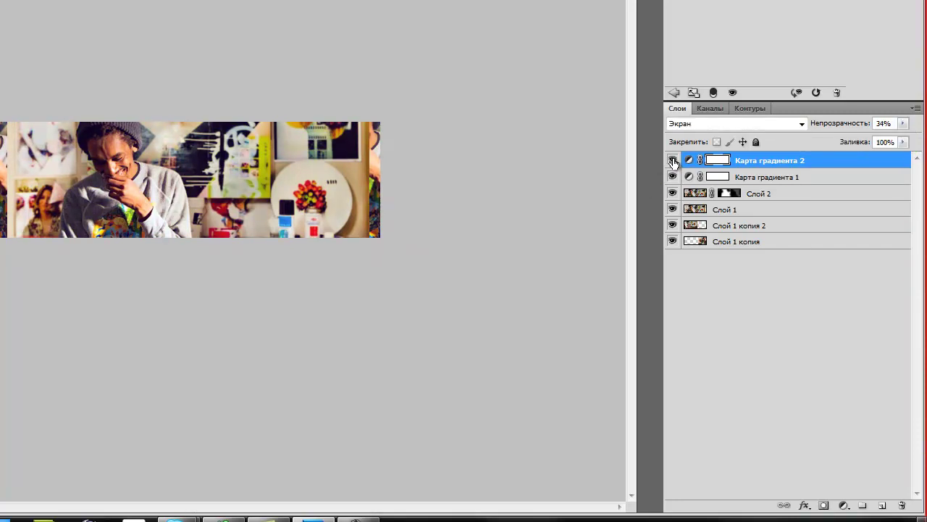
click(883, 504)
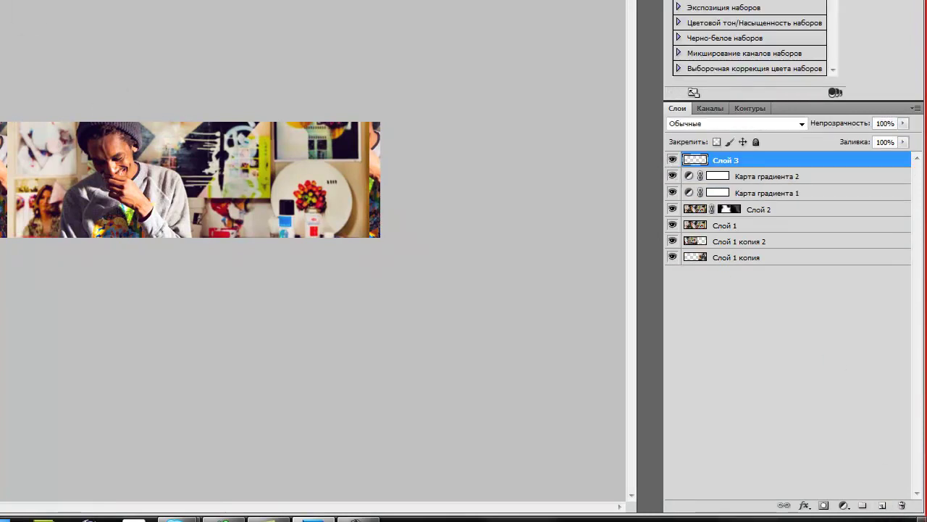
- Paint a soft 145 px white dab over the black poster on Слой 3, fill 0%
right_click(156, 166)
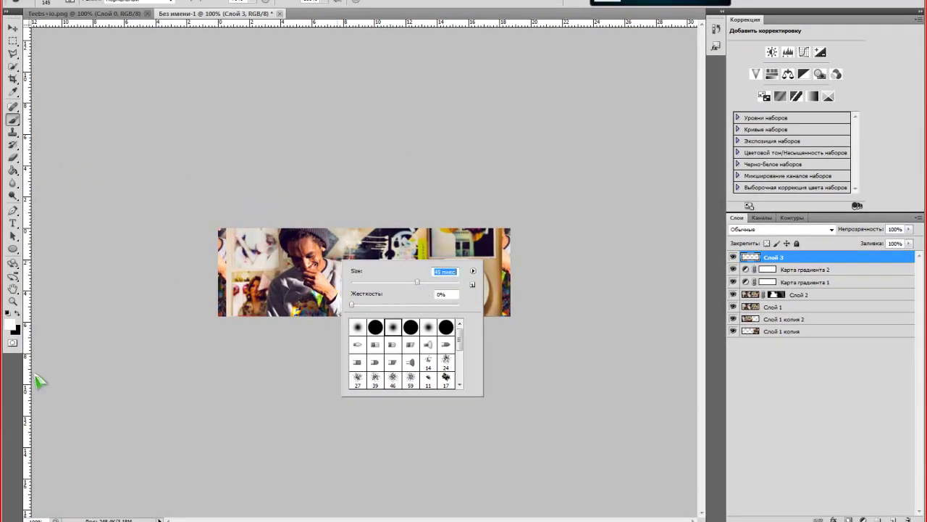
key(Return)
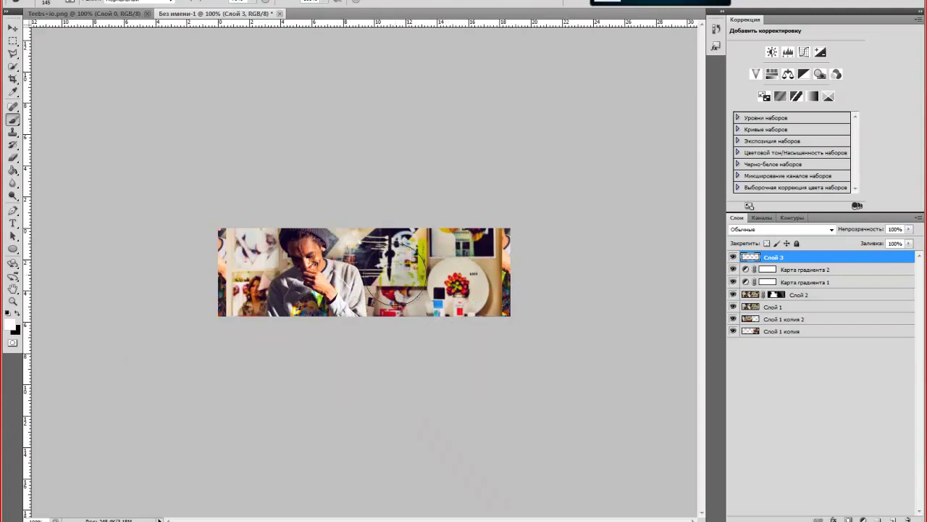
click(394, 273)
key(ctrl+z)
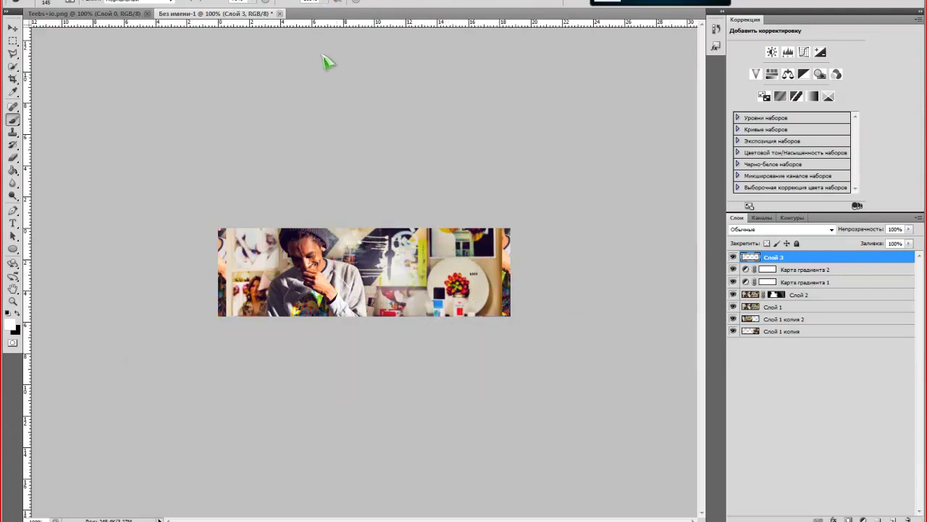
click(398, 273)
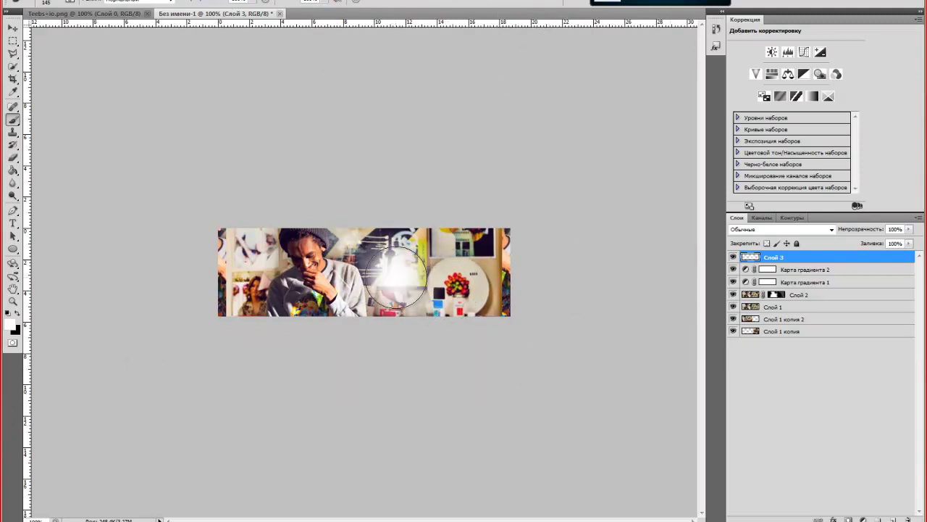
click(910, 243)
drag(914, 259, 818, 259)
- Give Слой 3 a Color Overlay blended as Linear Dodge (Add)
double_click(819, 258)
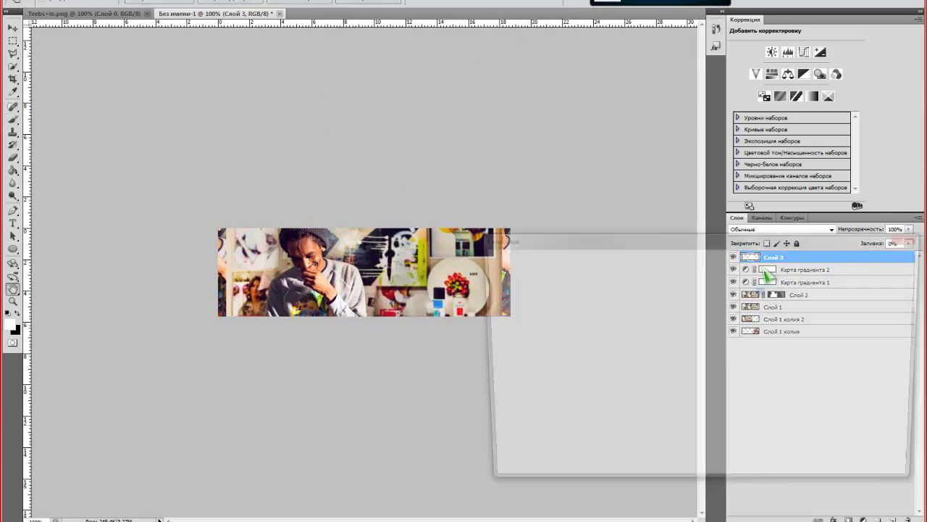
click(535, 384)
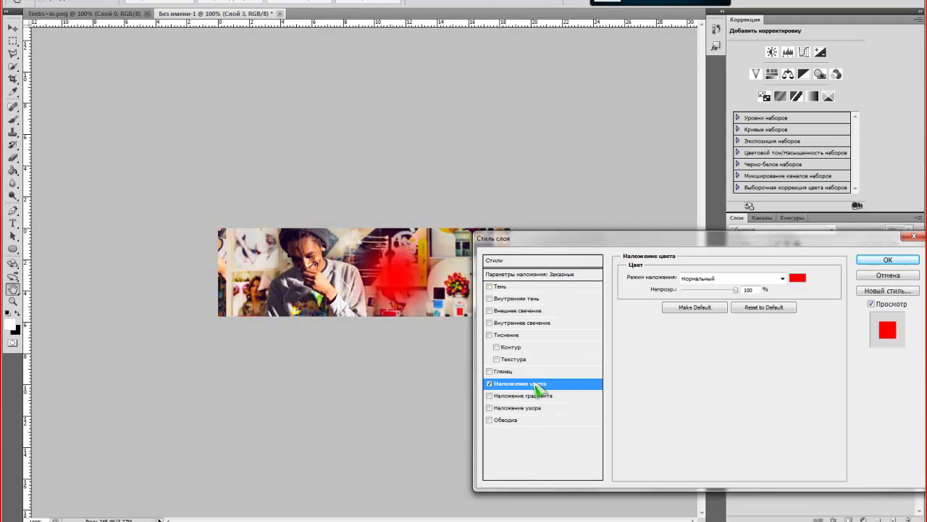
click(709, 277)
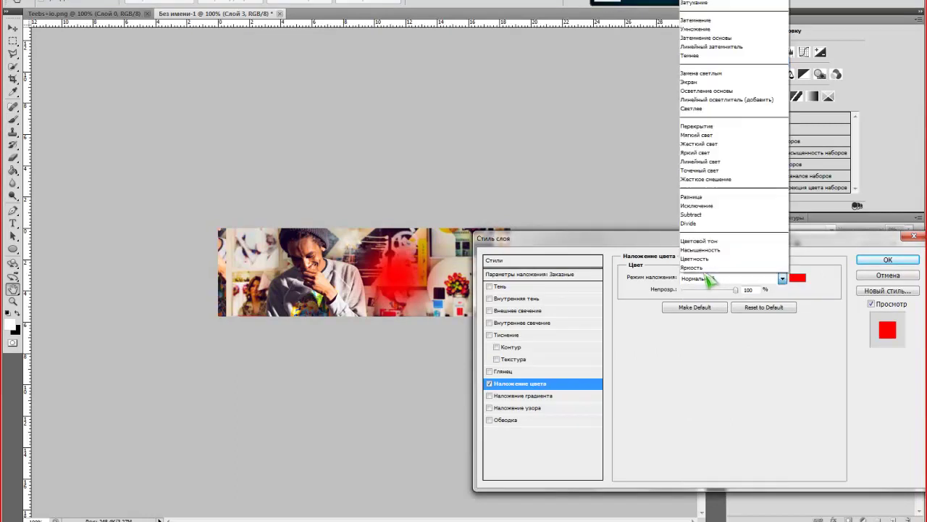
click(770, 111)
key(Tab)
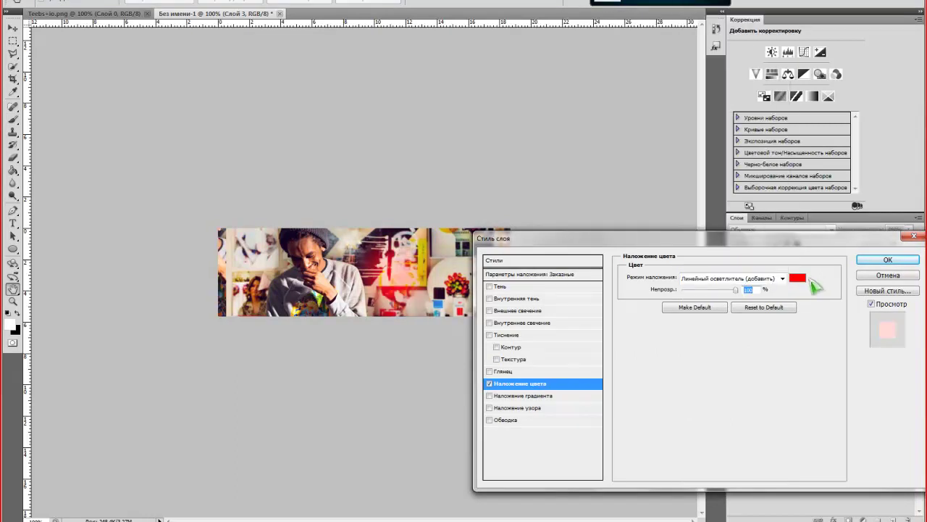
click(870, 261)
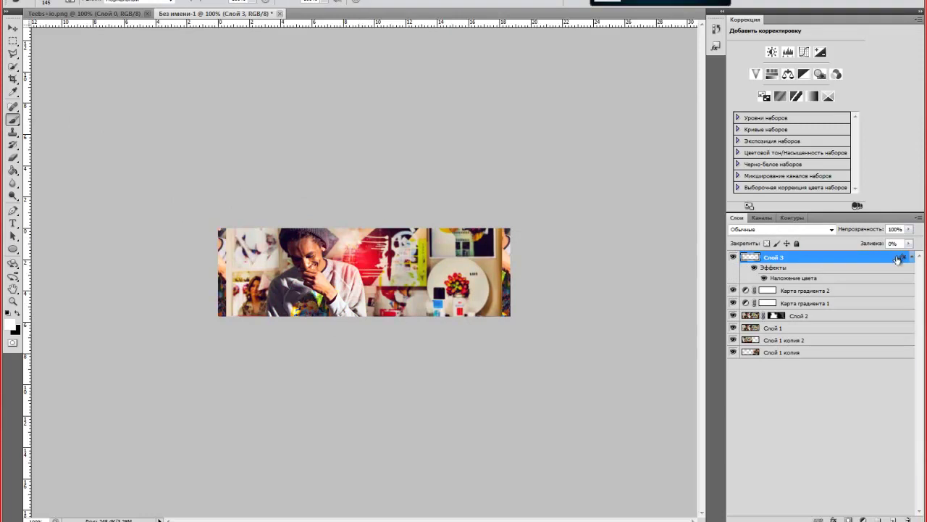
- Change Слой 3's overlay colour to the golden tone c69330
double_click(852, 272)
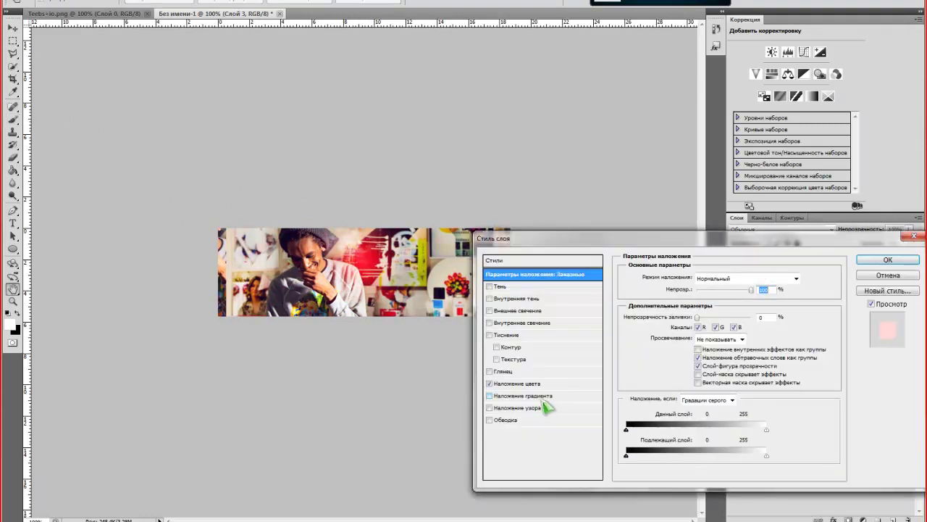
click(539, 383)
click(795, 278)
drag(712, 316, 714, 303)
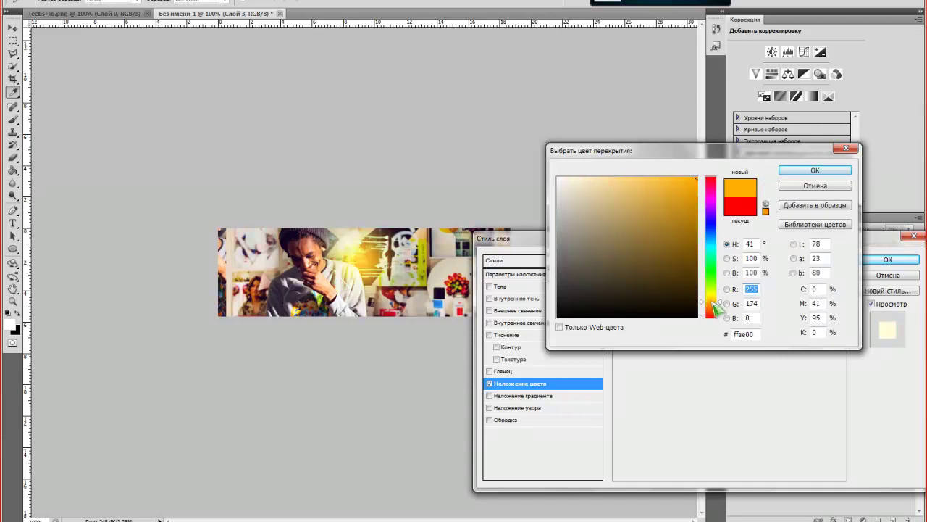
click(663, 209)
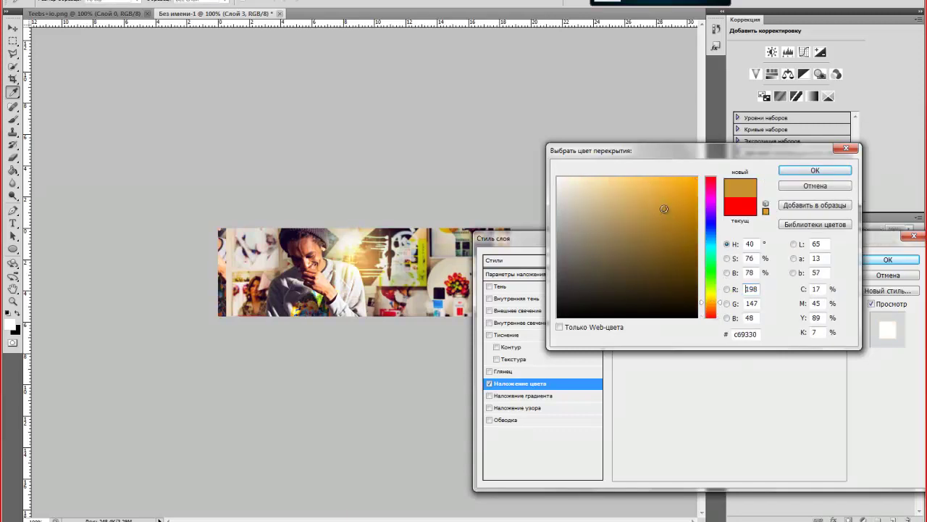
click(797, 171)
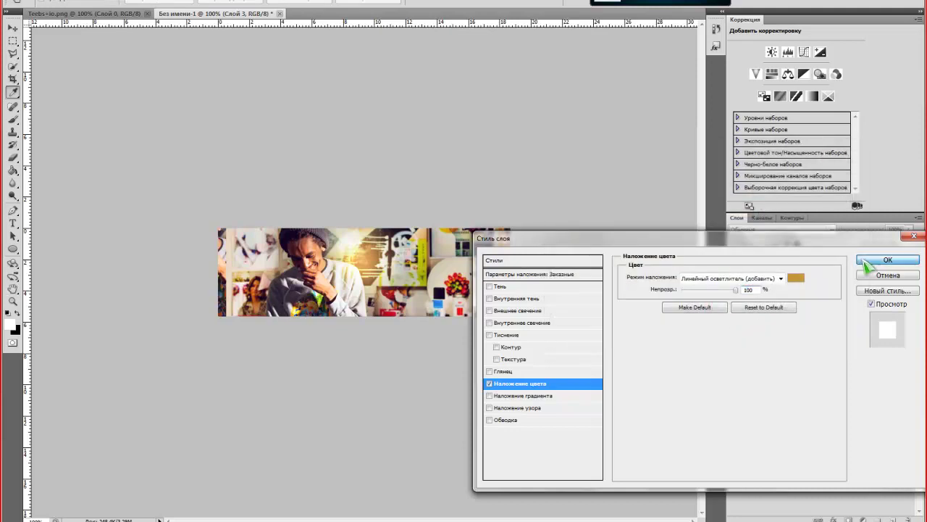
click(887, 259)
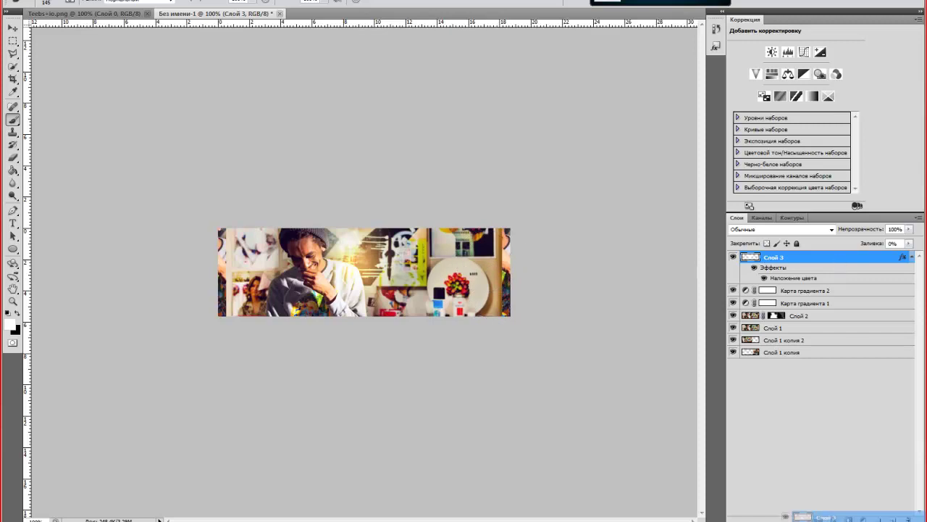
- Duplicate Слой 3 and move the copy toward the banner's lower left
drag(839, 267, 896, 519)
drag(376, 286, 279, 324)
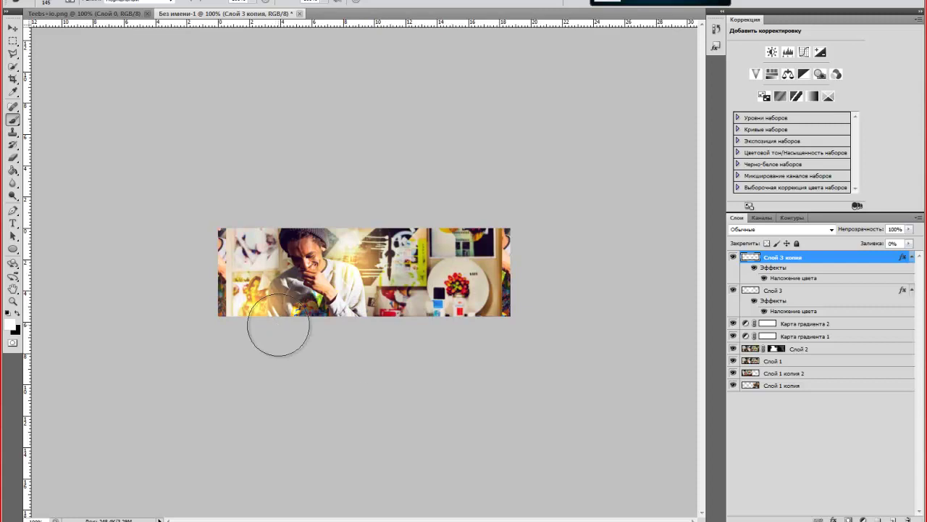
click(41, 3)
- Open the fire texture Super pack only for sfa (171).png and select all of it
key(Escape)
key(ctrl+o)
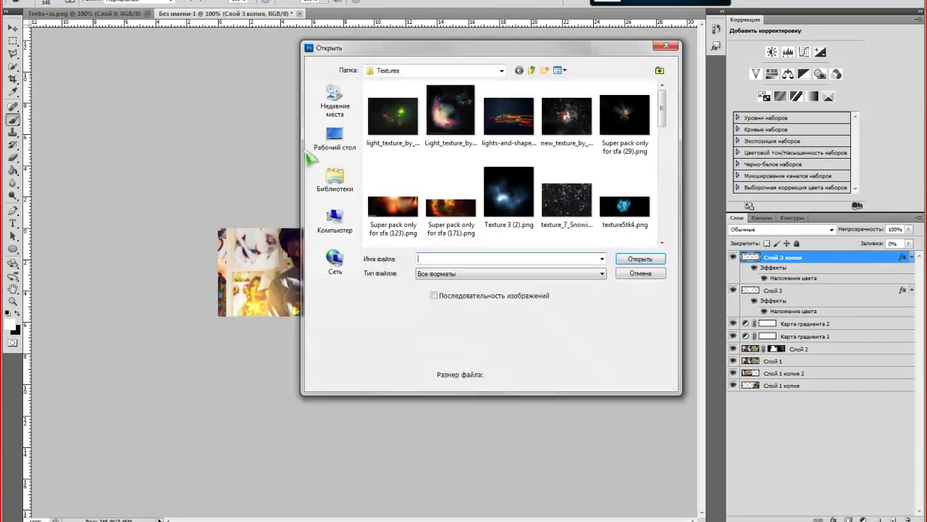
click(450, 194)
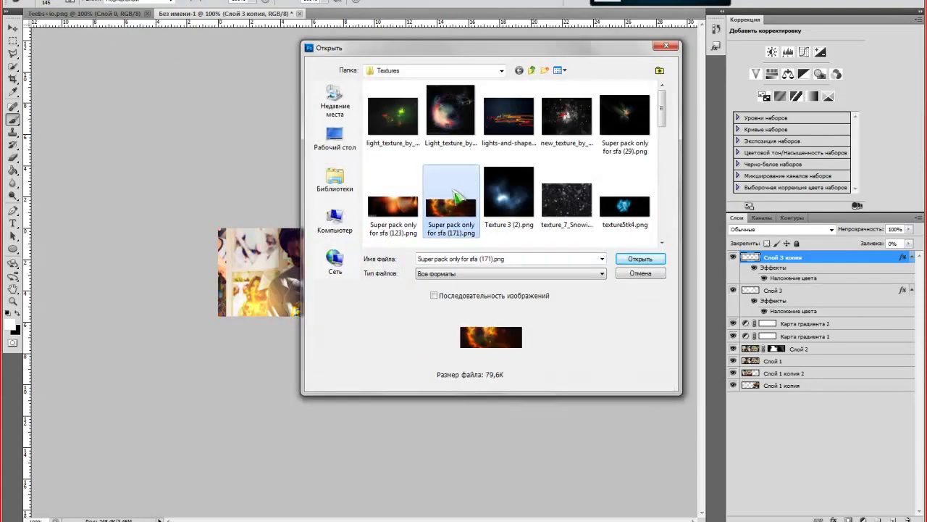
double_click(454, 190)
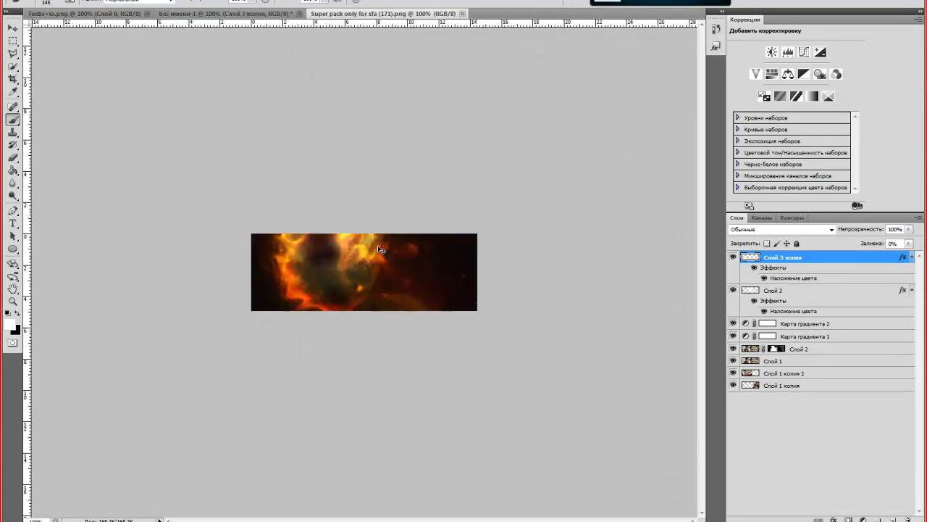
key(ctrl+a)
- Close Teebs+io.png without saving and paste the fire texture into the banner as Слой 4
click(65, 13)
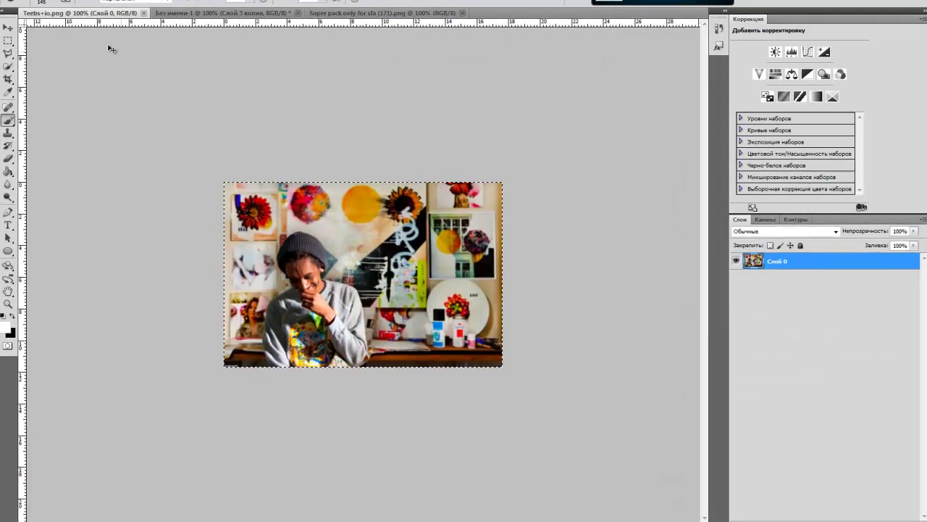
key(ctrl+v)
click(144, 13)
click(466, 221)
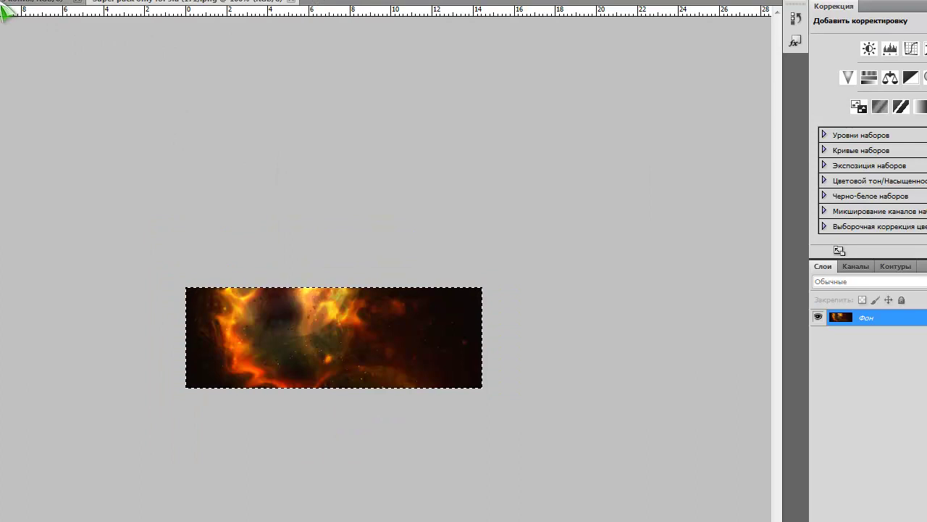
click(6, 3)
key(ctrl+v)
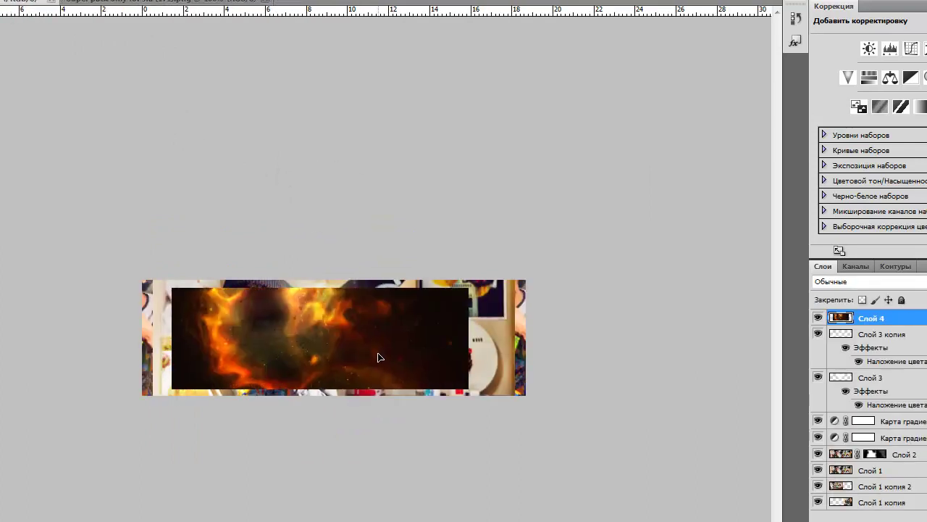
- Try Multiply and then Soft Light blending on the fire layer Слой 4
click(857, 282)
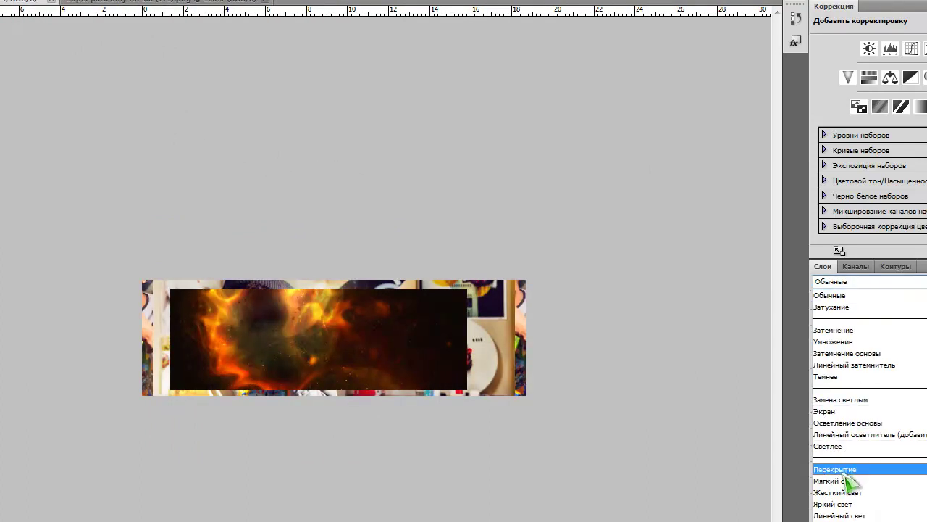
click(833, 341)
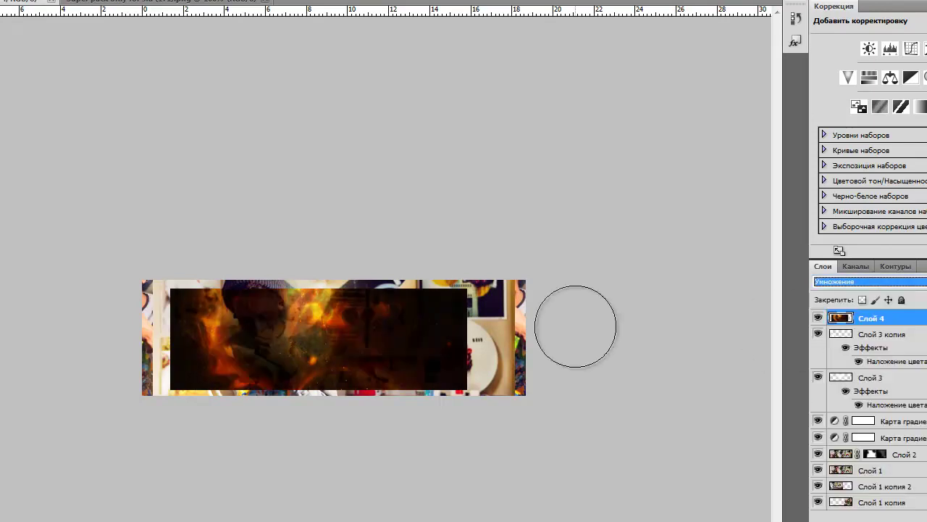
click(855, 282)
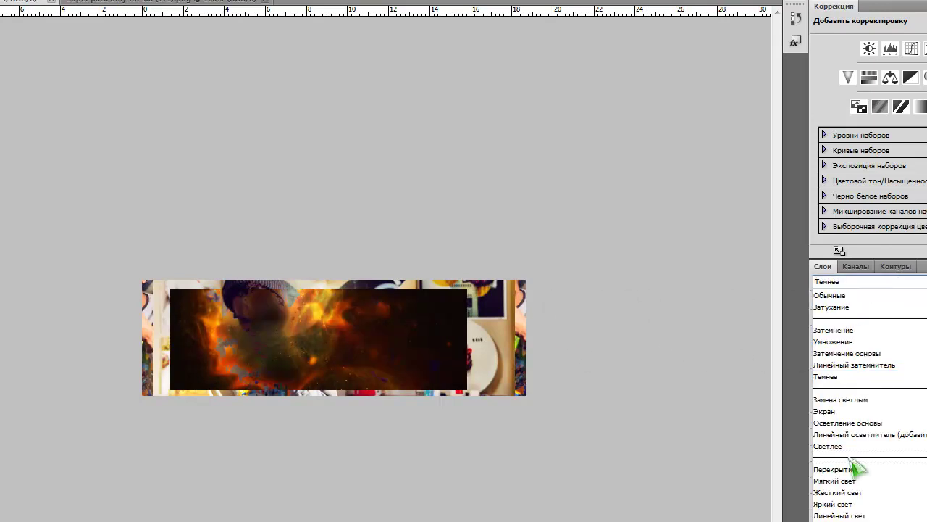
click(840, 480)
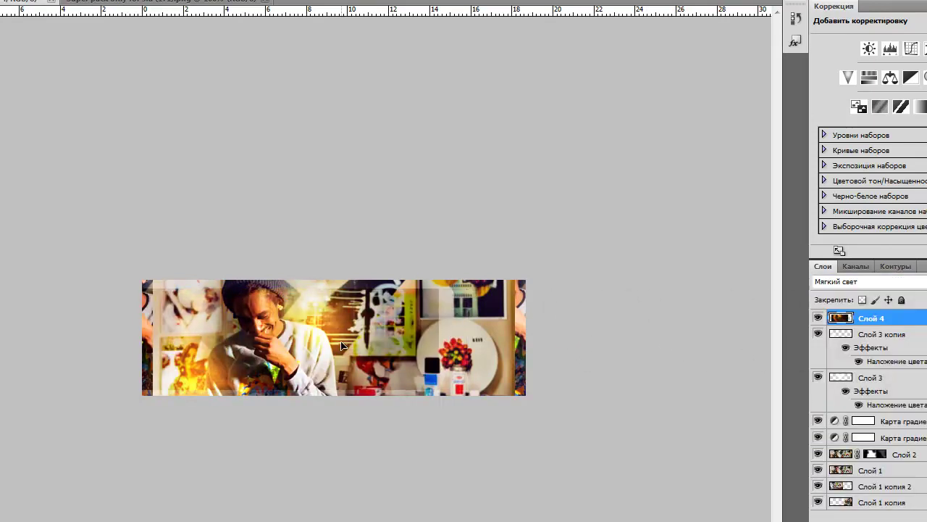
- Stretch the fire layer out to the banner's right and bottom edges
key(ctrl+t)
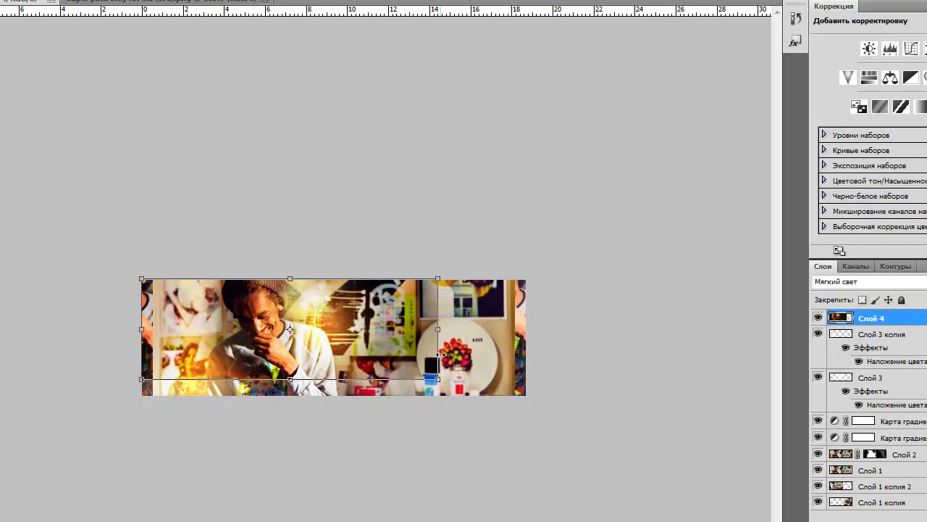
drag(440, 355, 526, 333)
drag(334, 380, 334, 397)
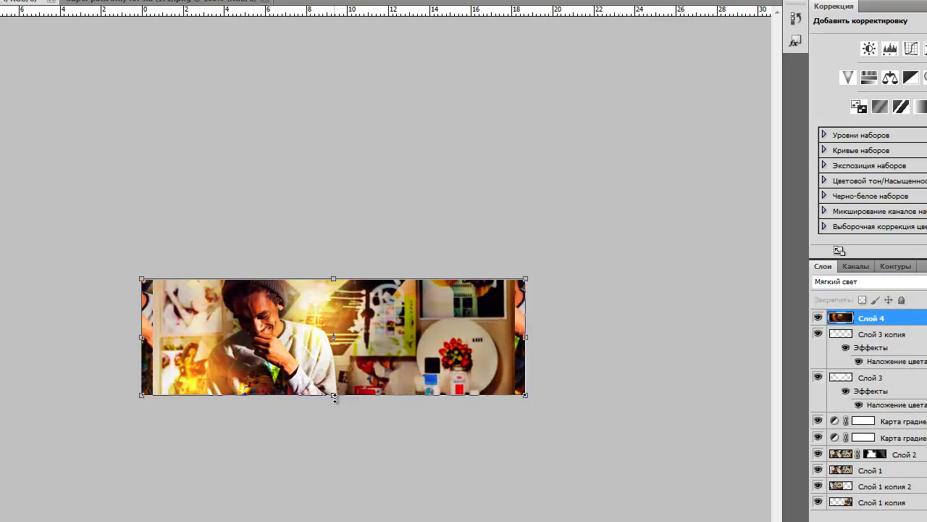
key(Return)
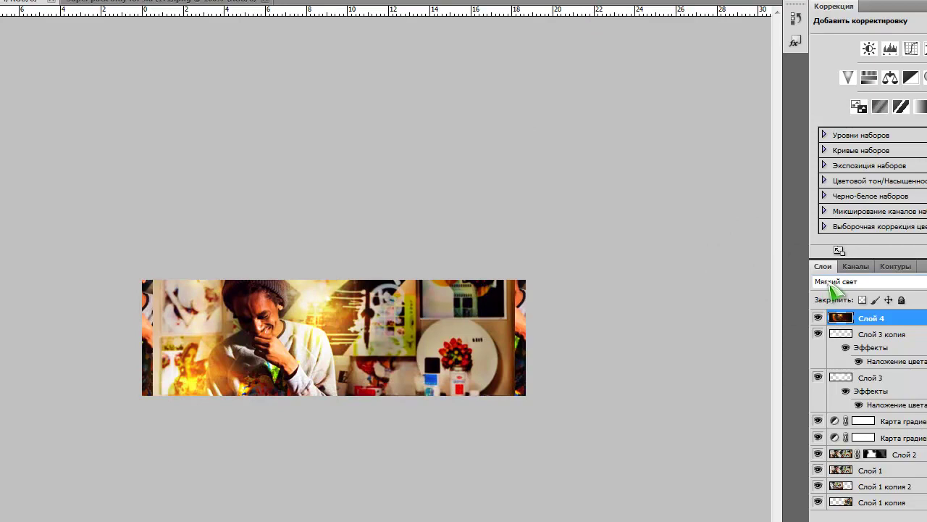
- Blend the fire layer in Screen mode at 22% opacity
click(844, 282)
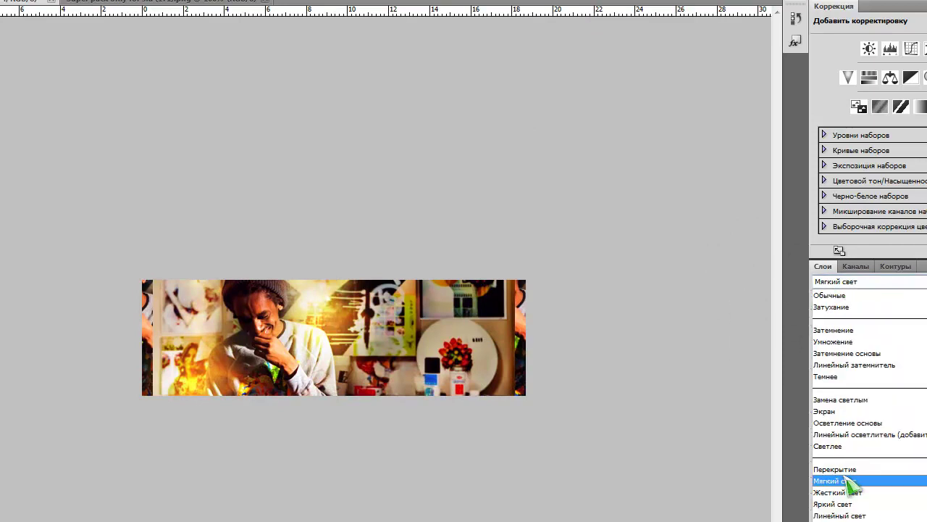
click(862, 411)
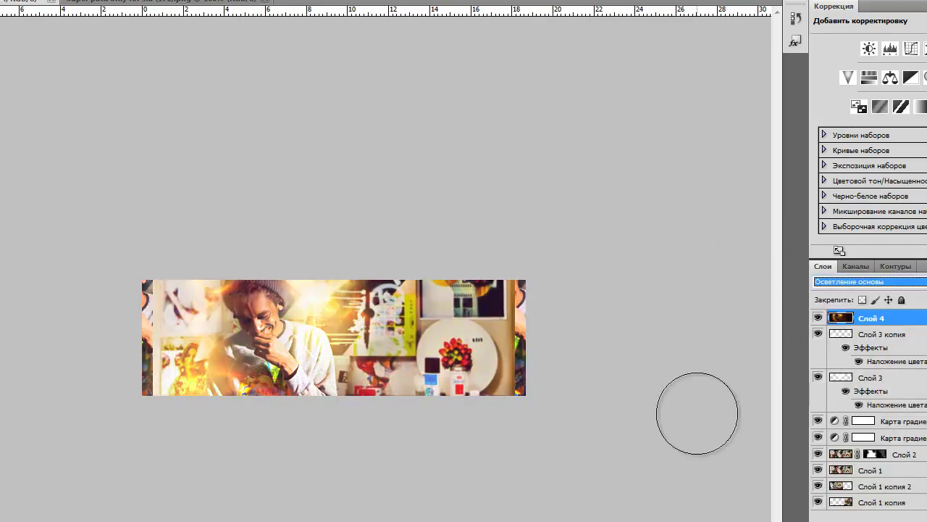
key(Up)
key(Down)
key(Down)
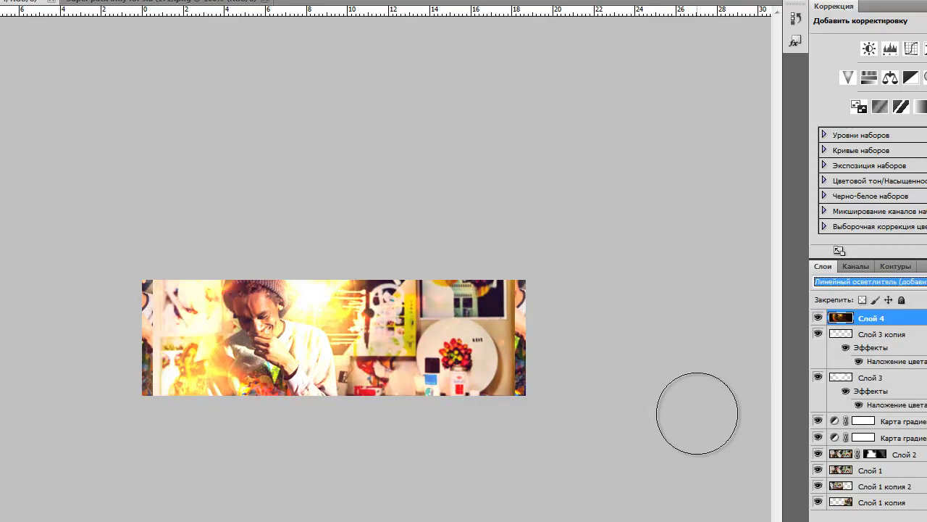
key(Up)
key(Up)
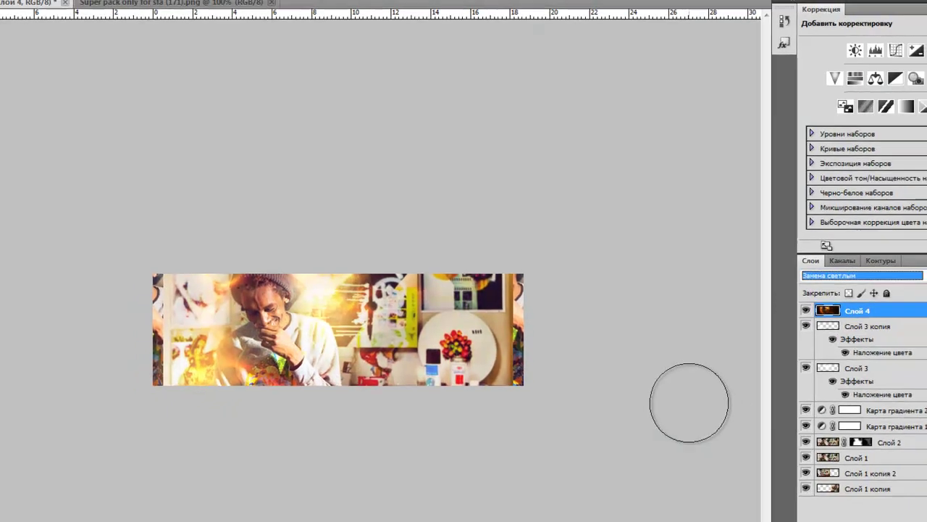
click(910, 238)
drag(907, 250, 868, 257)
click(734, 267)
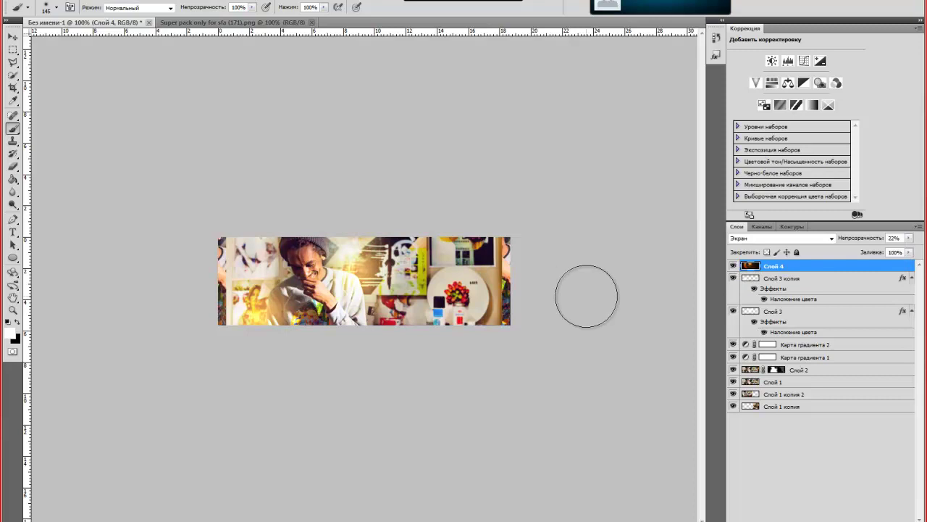
- Bring up the Open dialog and browse through the texture previews
click(14, 4)
click(44, 29)
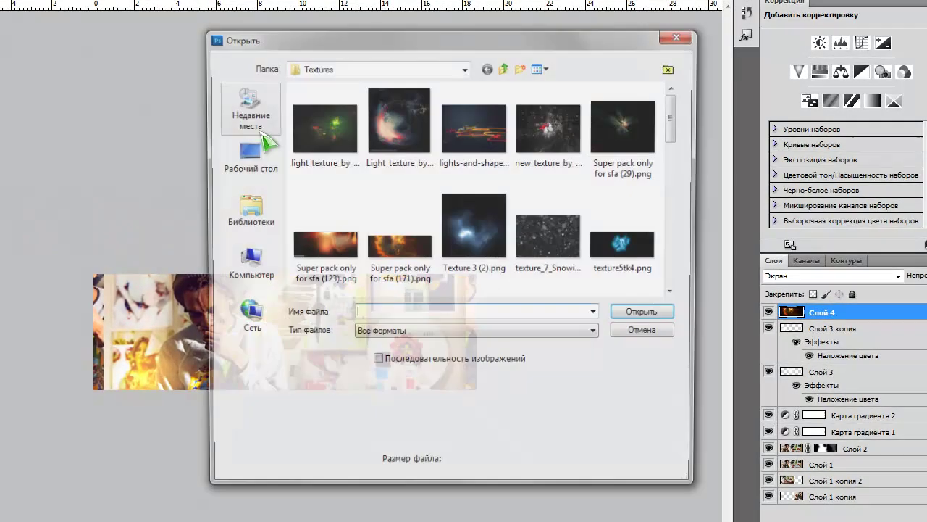
click(536, 243)
scroll(536, 243, down, 1)
scroll(542, 246, down, 3)
scroll(537, 245, down, 5)
scroll(538, 243, down, 1)
click(418, 243)
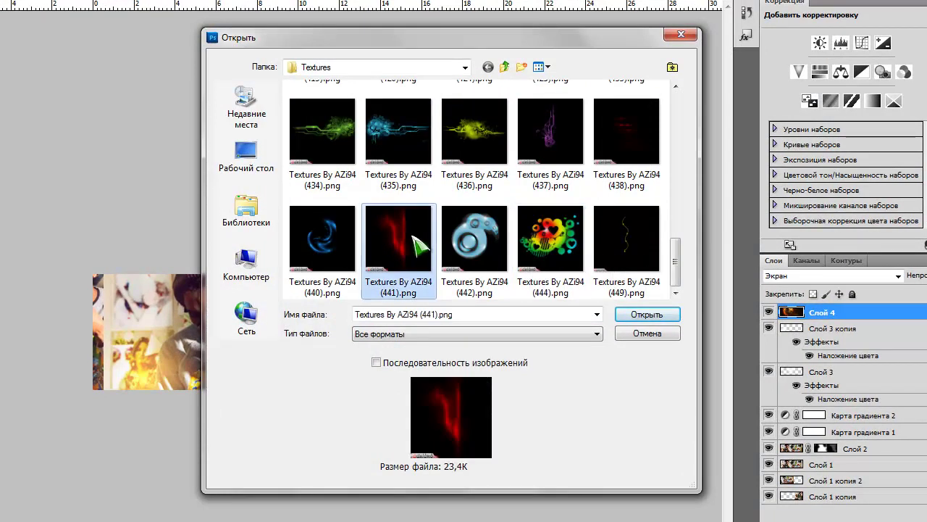
- Open samir8 (15).png from Texture Pack by Wound and select the whole image
click(505, 68)
double_click(394, 120)
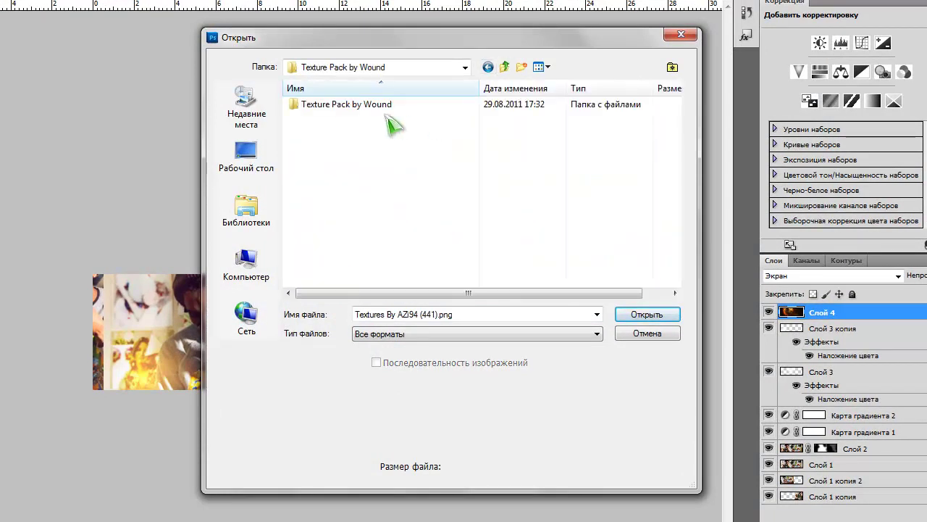
double_click(358, 110)
click(399, 126)
drag(676, 93, 675, 128)
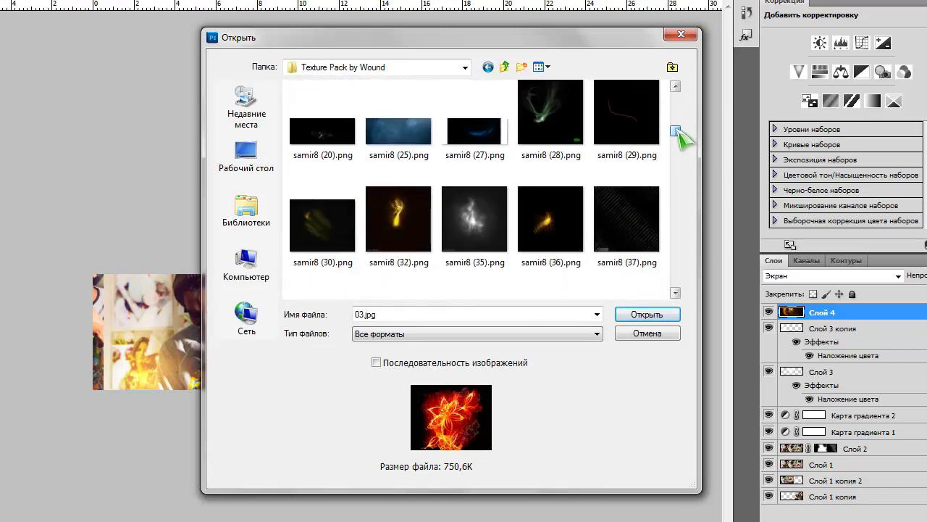
scroll(482, 181, up, 2)
double_click(485, 112)
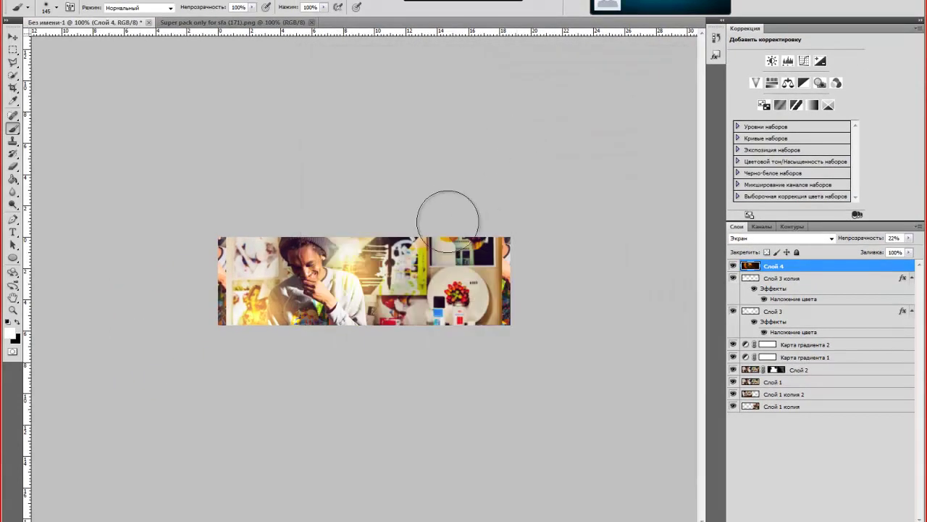
key(ctrl+a)
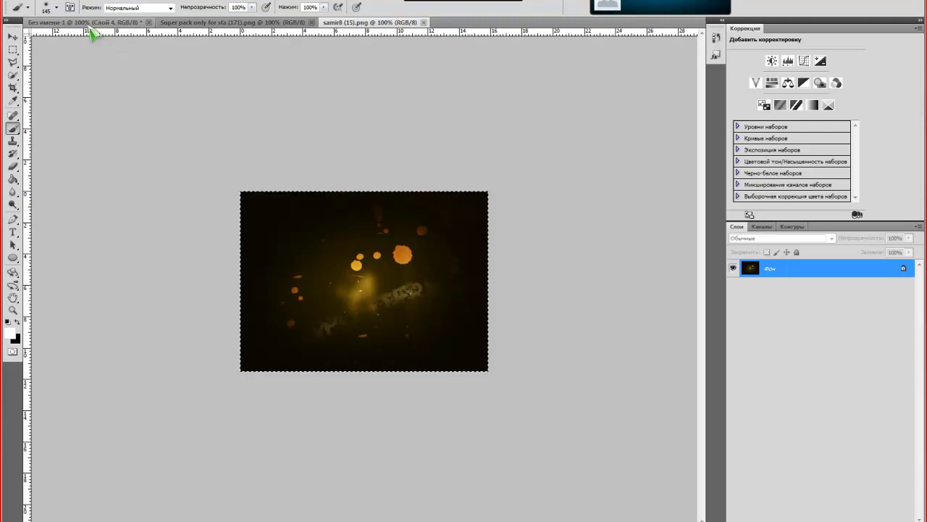
- Paste the bokeh texture into the banner as Слой 5 blended in Screen mode
click(87, 22)
key(ctrl+v)
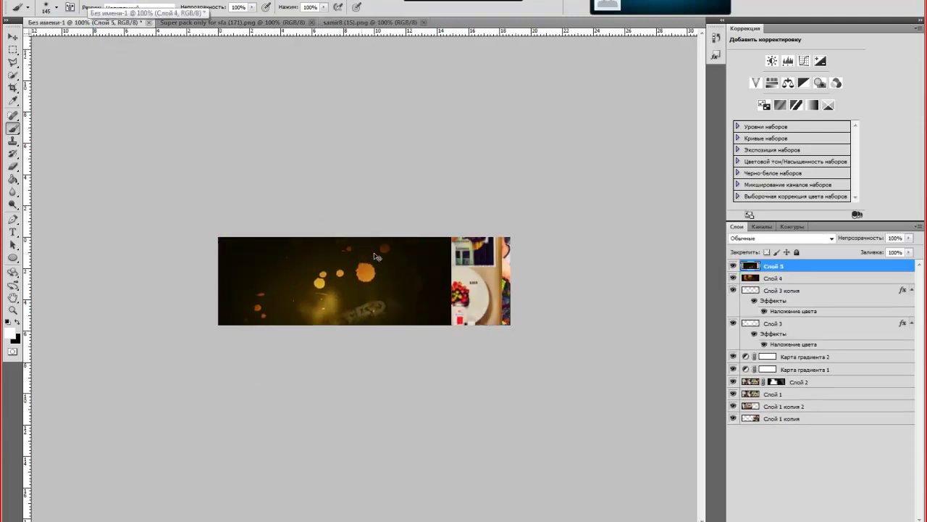
click(756, 239)
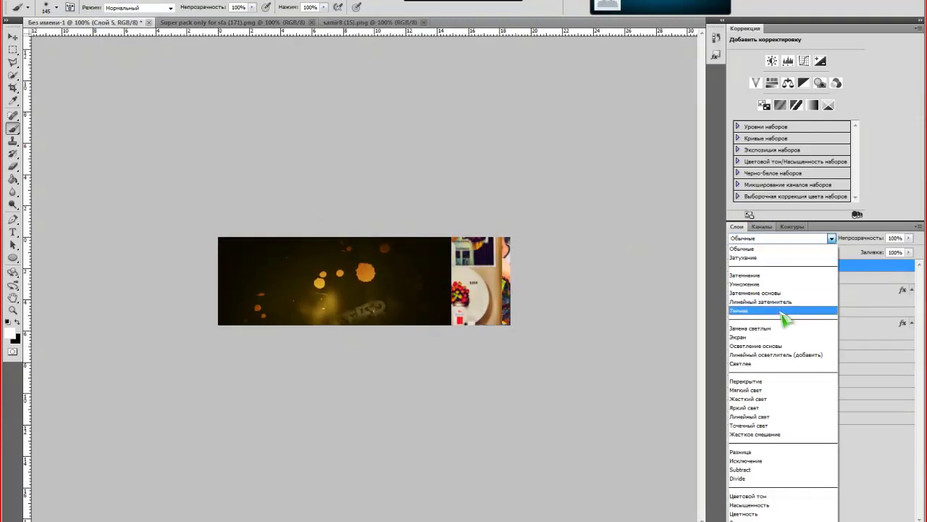
click(761, 335)
key(Return)
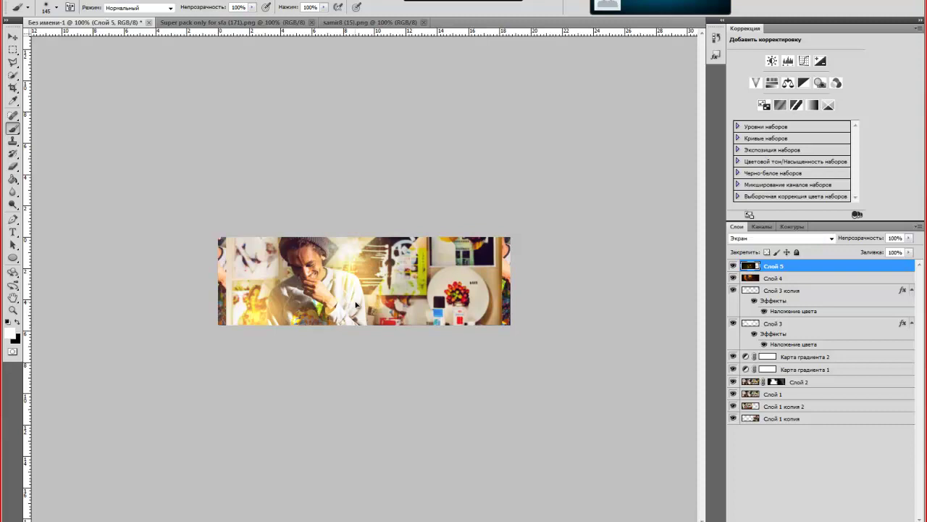
- Rotate Слой 5 about -11° and nudge it slightly up and left
key(ctrl+t)
drag(522, 319, 538, 275)
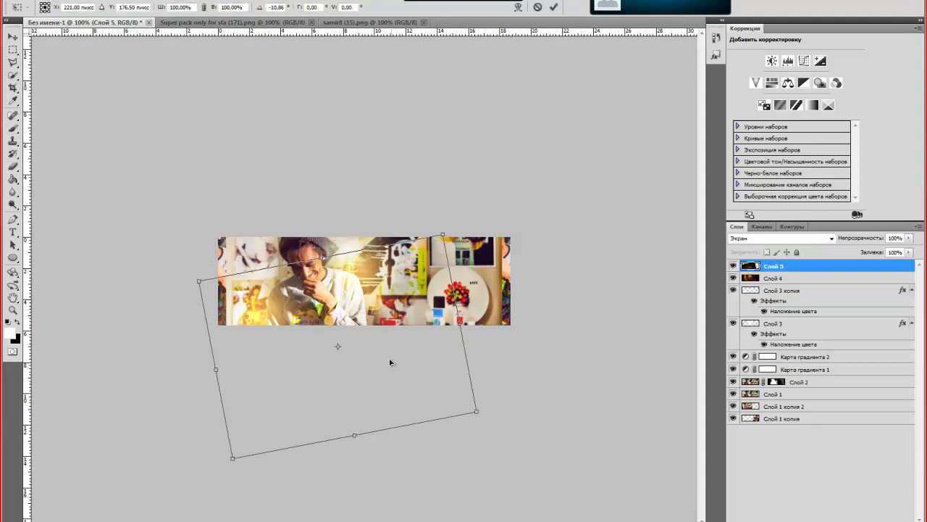
drag(385, 355, 382, 347)
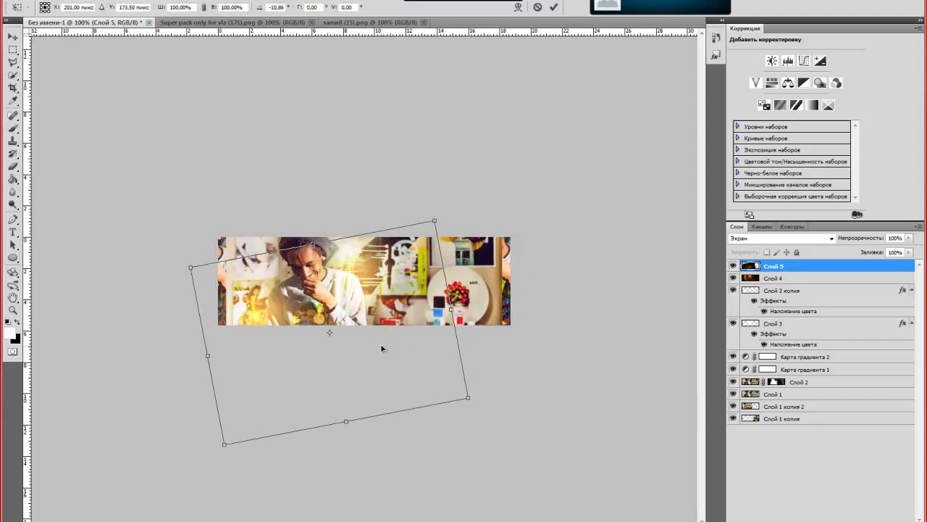
click(553, 6)
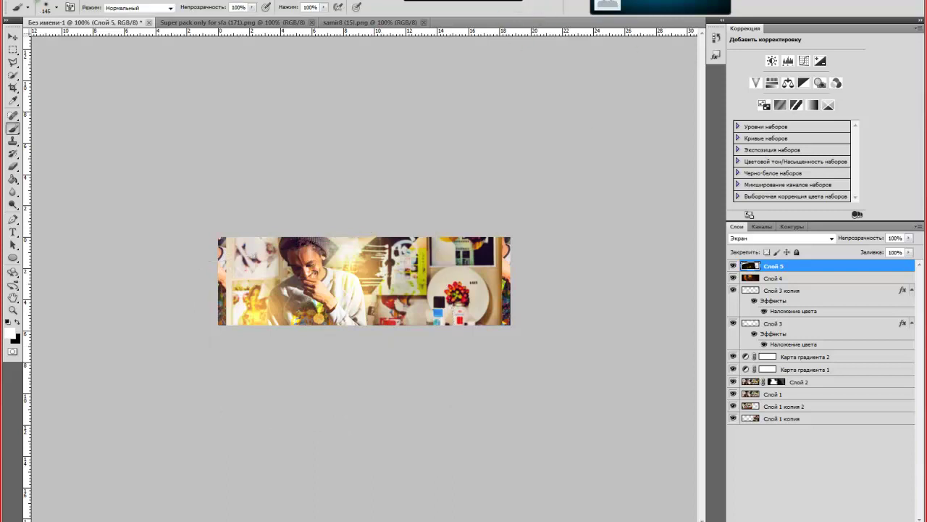
click(45, 11)
- Open the ink splatter texture samir8 (176).png
click(50, 32)
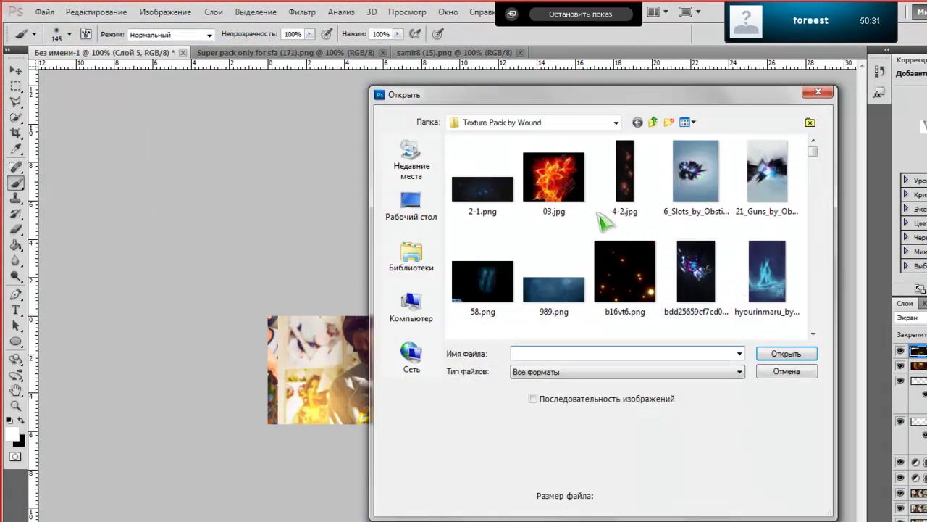
click(623, 272)
scroll(638, 266, down, 1)
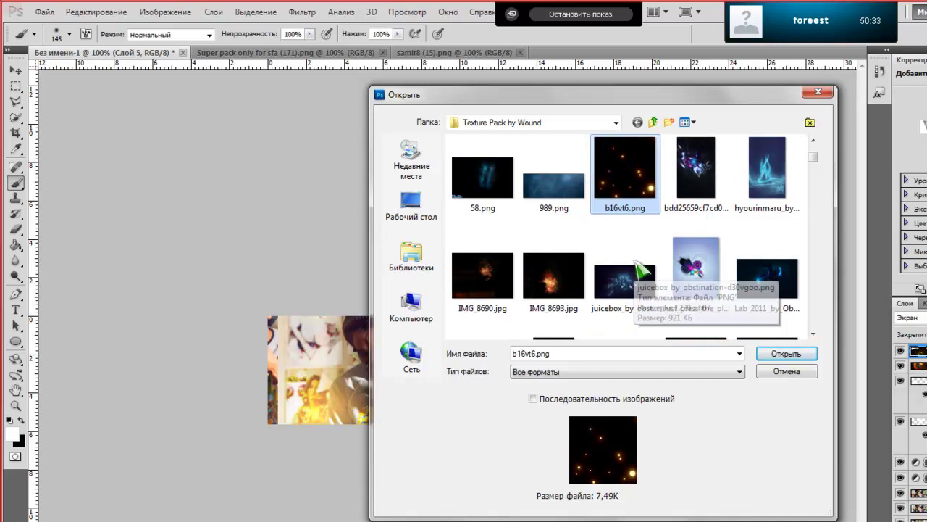
scroll(636, 262, down, 2)
scroll(636, 257, down, 3)
scroll(637, 261, down, 2)
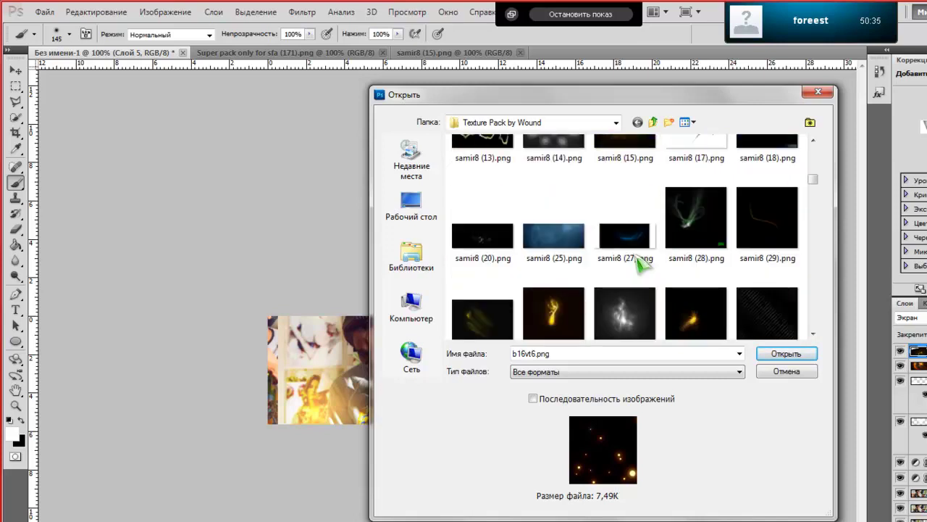
scroll(631, 268, down, 3)
scroll(681, 244, down, 3)
scroll(684, 246, down, 2)
scroll(685, 246, down, 2)
scroll(686, 247, down, 1)
scroll(687, 247, down, 3)
scroll(817, 265, down, 1)
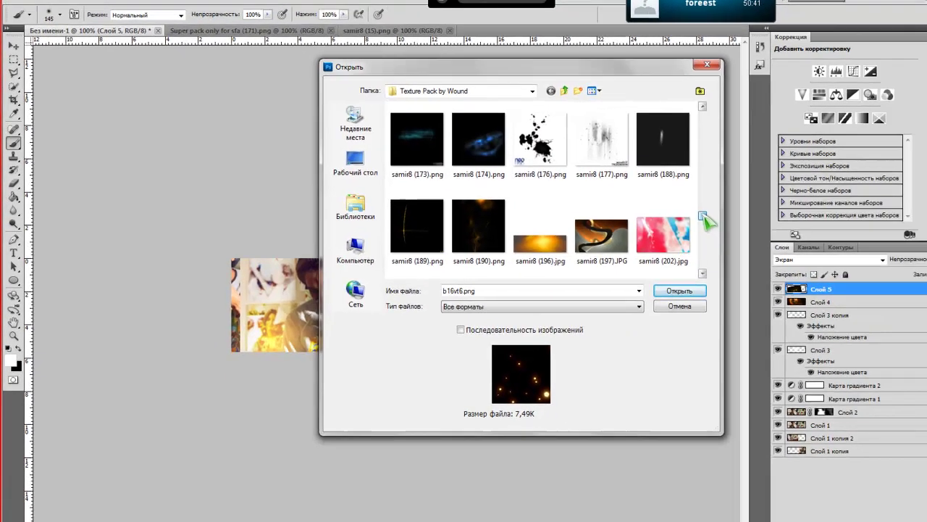
double_click(540, 139)
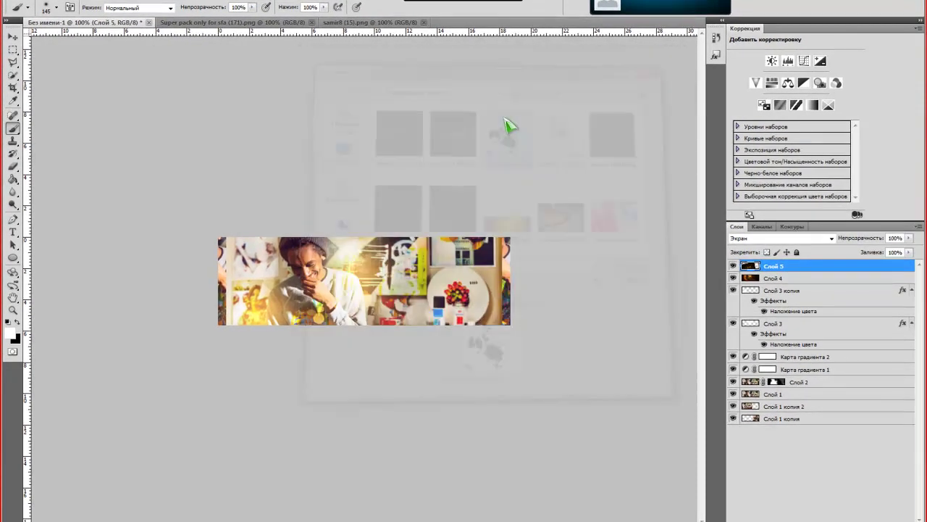
- Erase part of the splatter in the banner, rotate it about 13°, and hide Слой 6
click(87, 22)
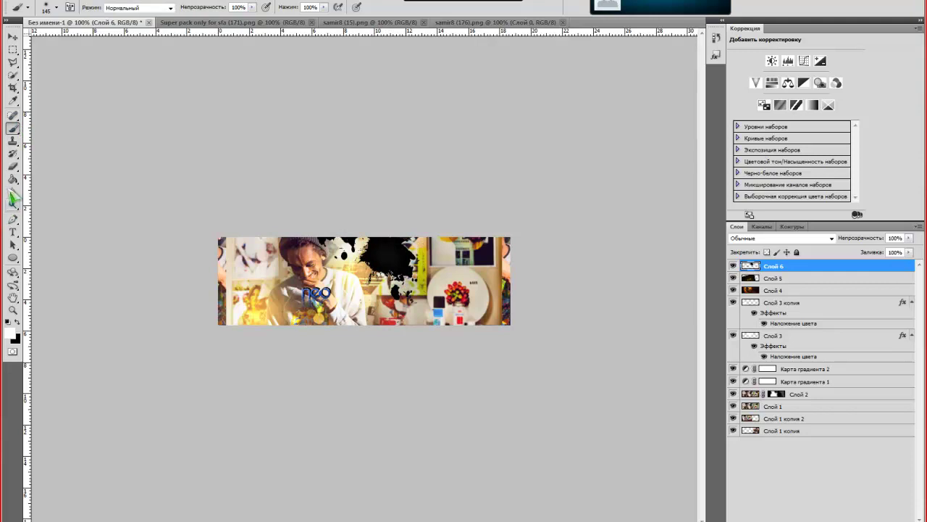
click(13, 167)
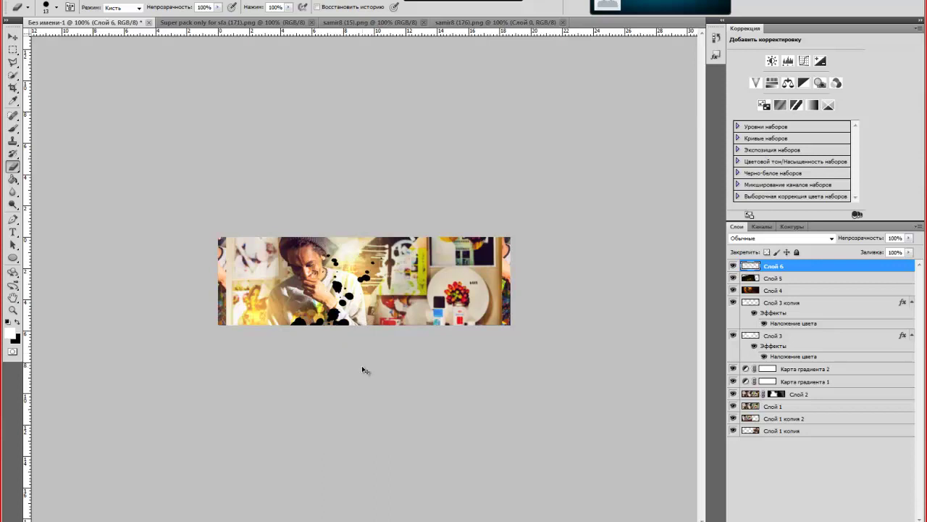
key(ctrl+t)
drag(310, 348, 314, 345)
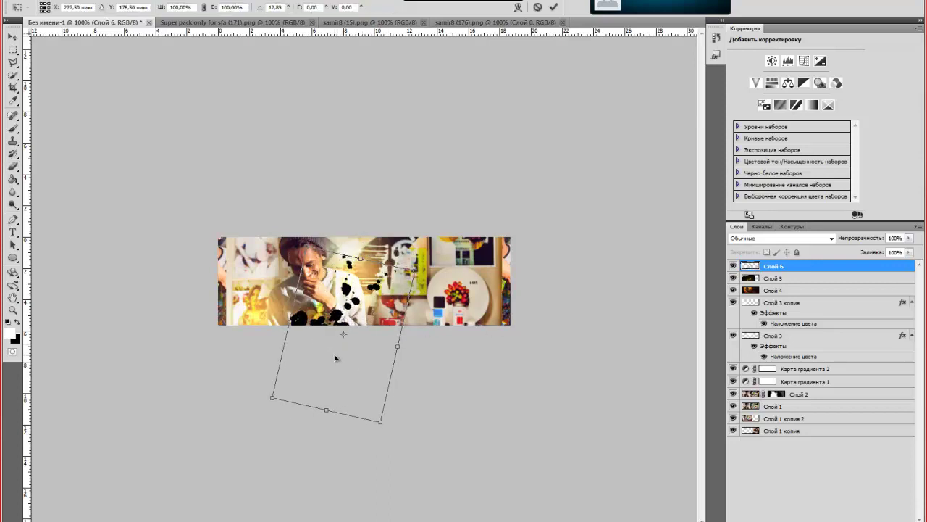
click(554, 7)
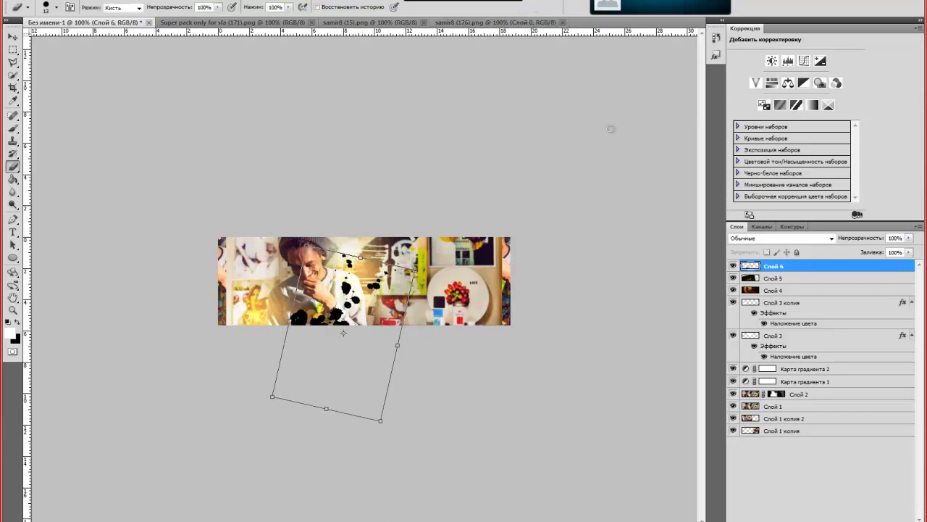
click(733, 266)
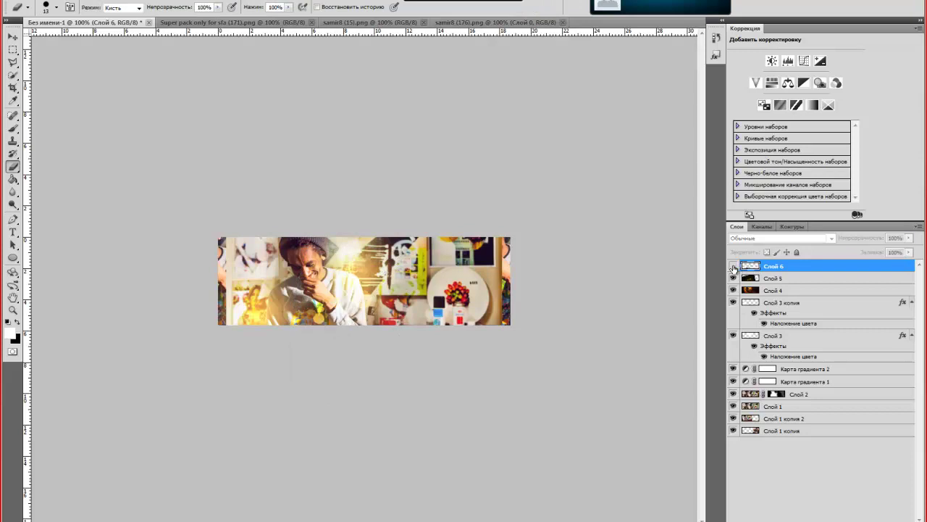
- Stamp all visible layers into new layer Слой 7 and move it to the top
click(906, 208)
click(905, 223)
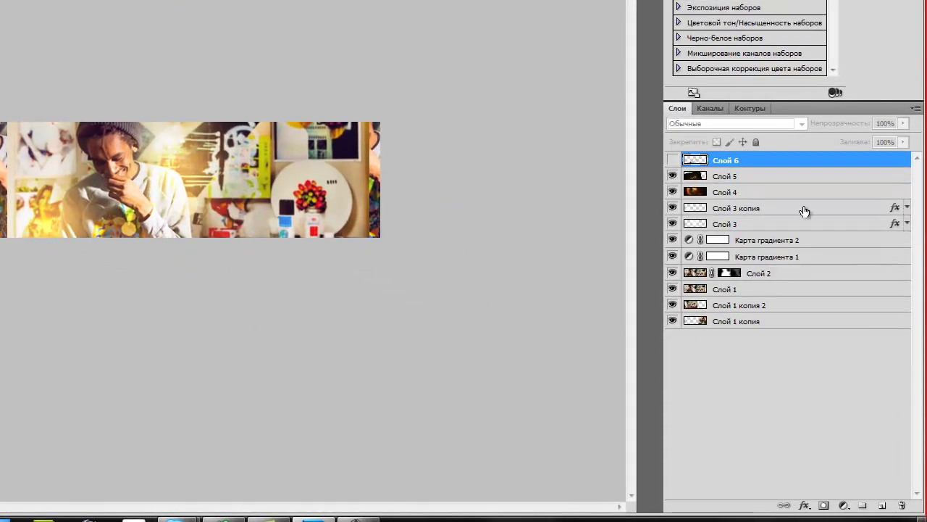
click(800, 177)
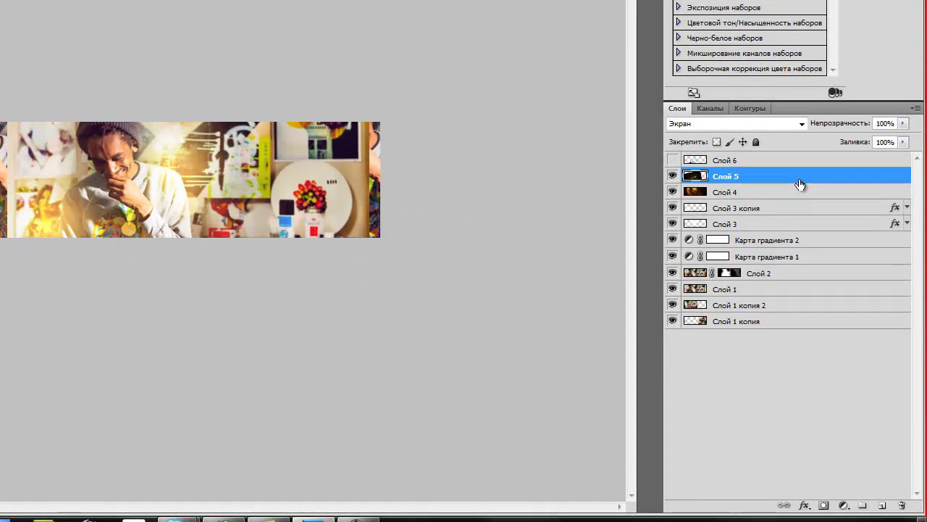
key(ctrl+shift+alt+e)
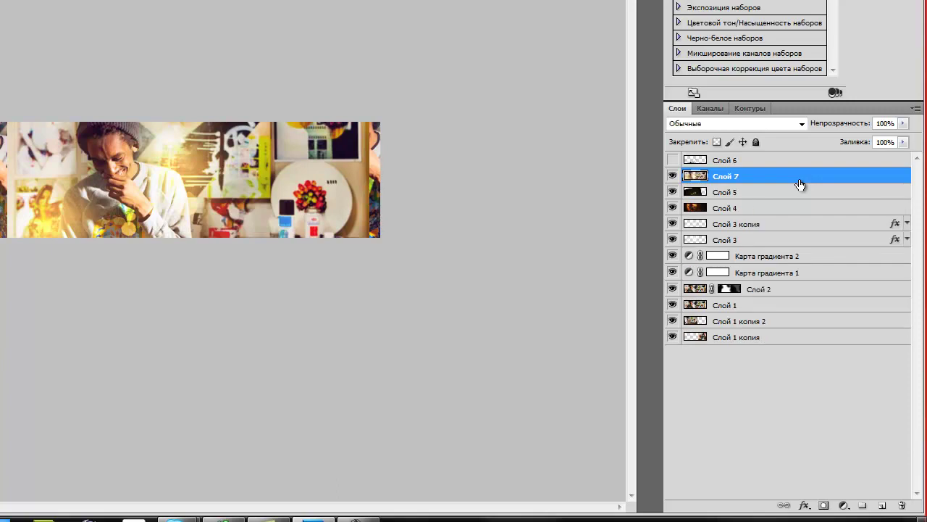
drag(765, 178, 761, 161)
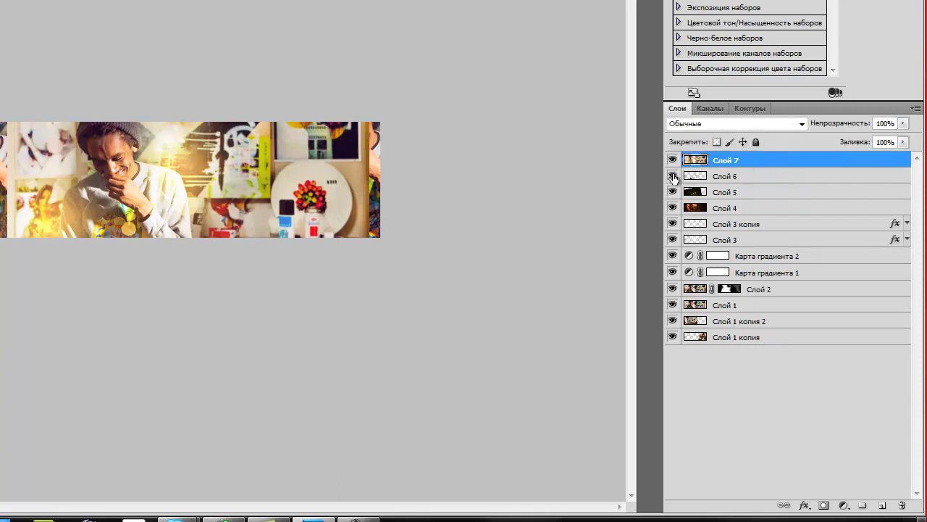
- Clip Слой 7 to splatter layer Слой 6 and move both just above Слой 2
click(742, 175)
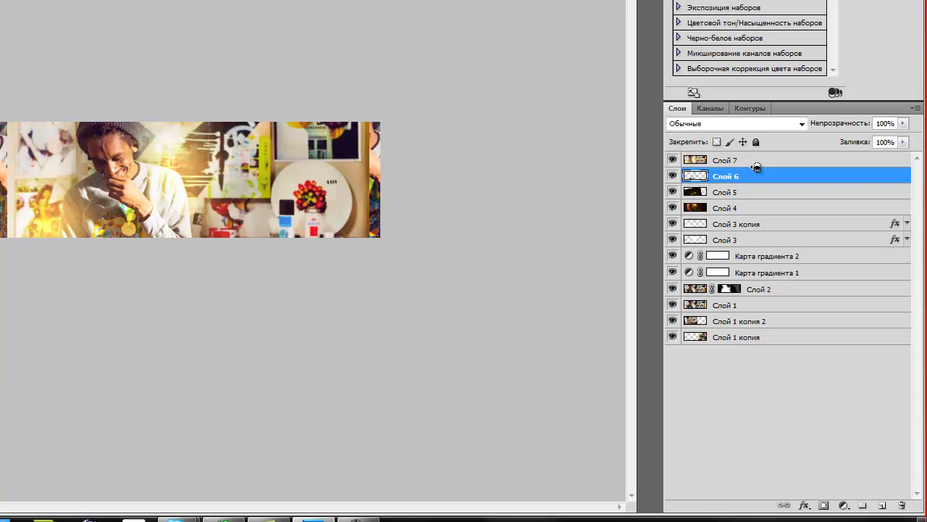
alt+click(756, 167)
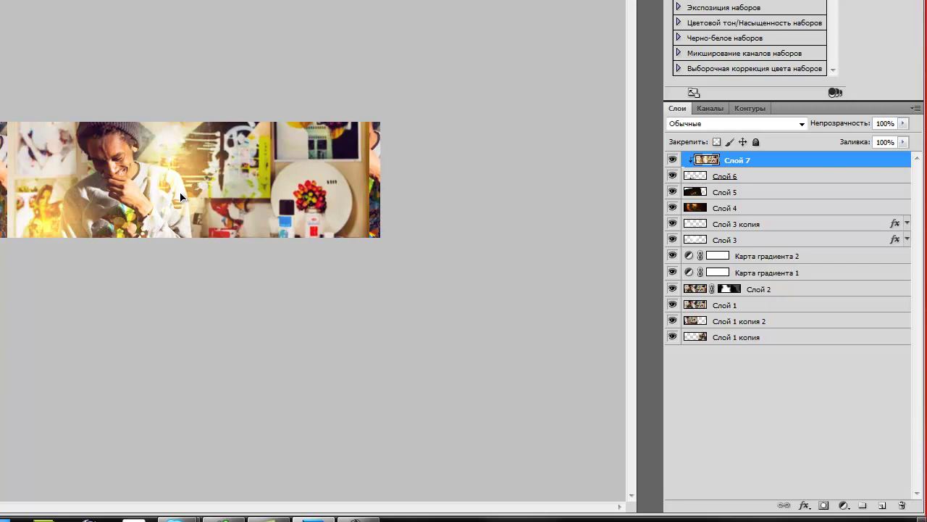
shift+click(761, 176)
mouse_move(787, 277)
mouse_down()
mouse_move(802, 373)
mouse_move(810, 358)
mouse_up()
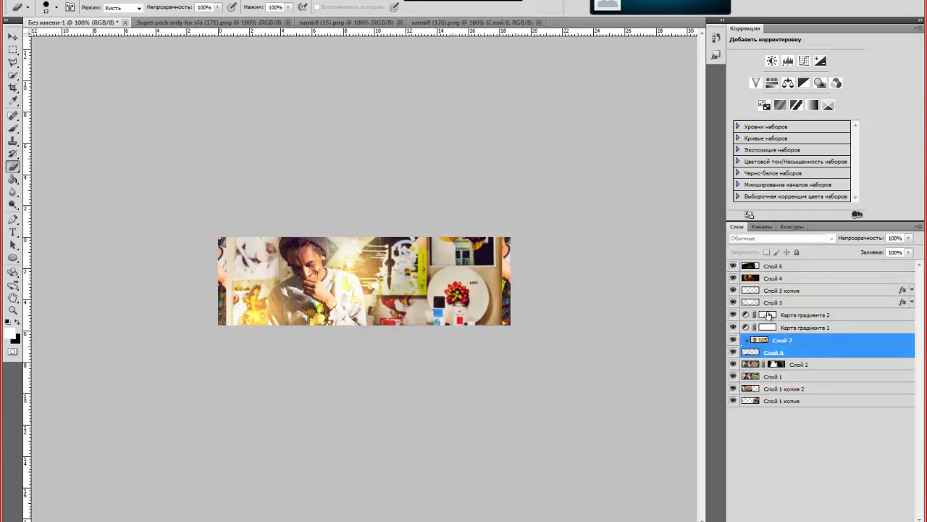
click(811, 268)
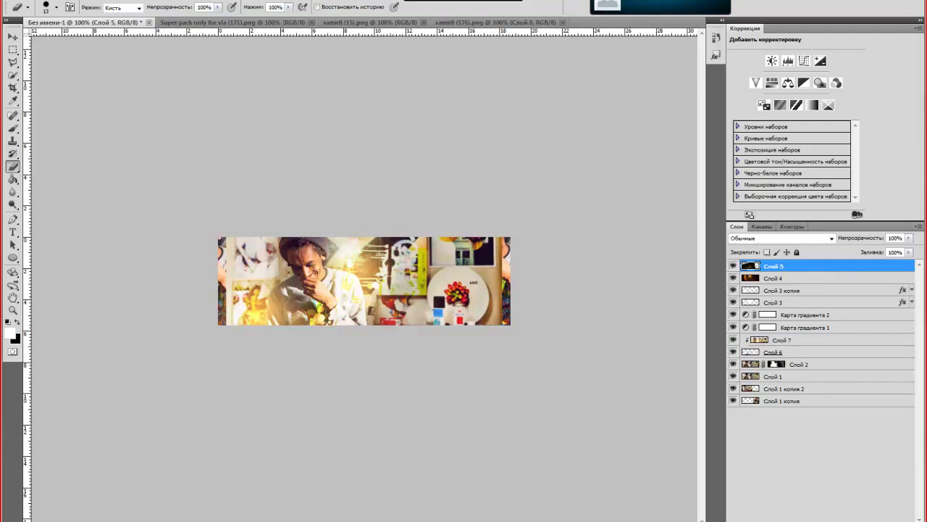
- Create empty layer Слой 8 and shrink the Brush tool to 1 px
key(ctrl+shift+alt+n)
click(13, 128)
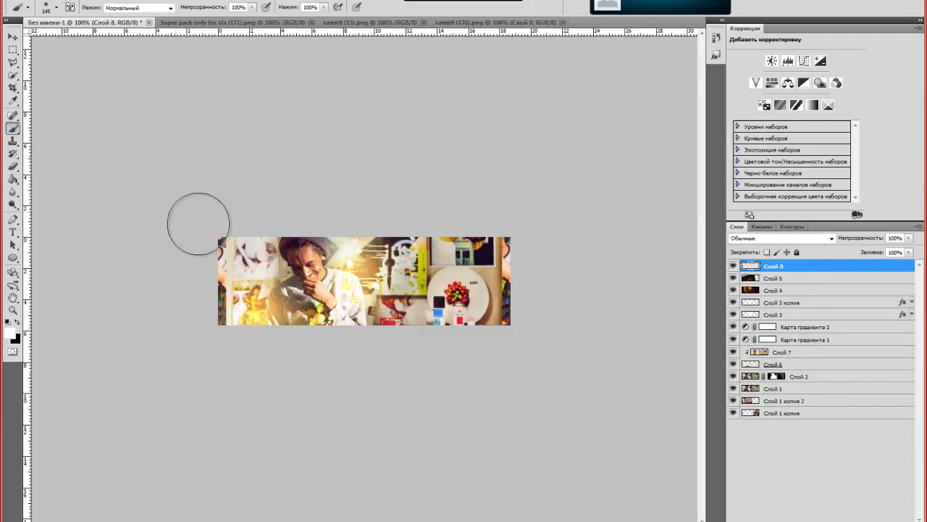
right_click(379, 313)
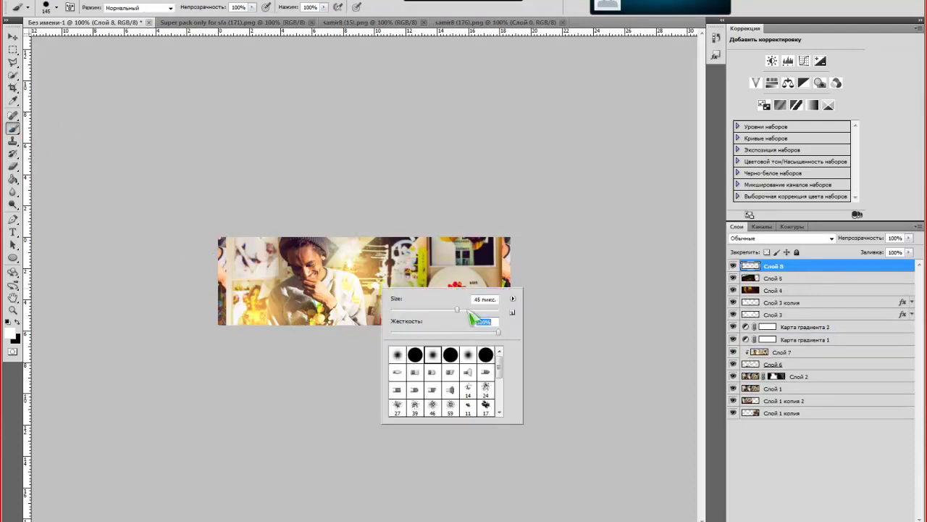
drag(464, 312, 7, 384)
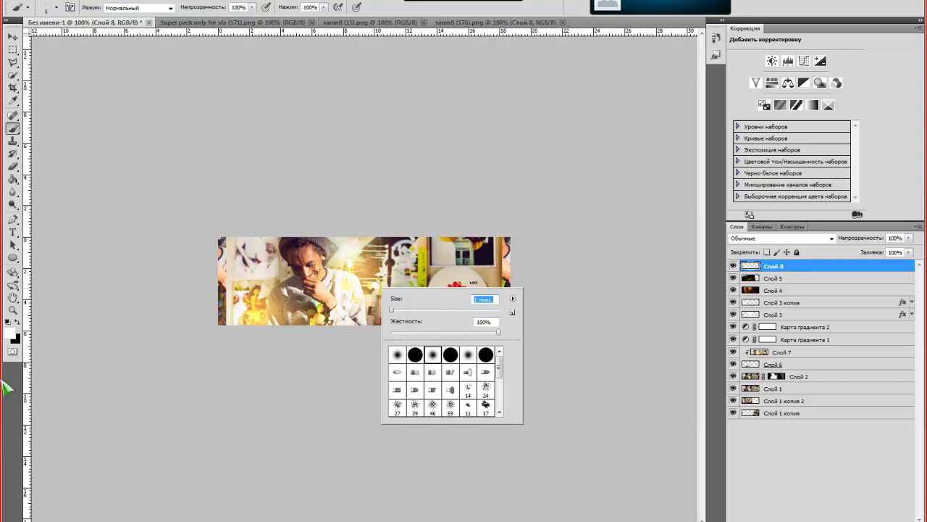
click(92, 345)
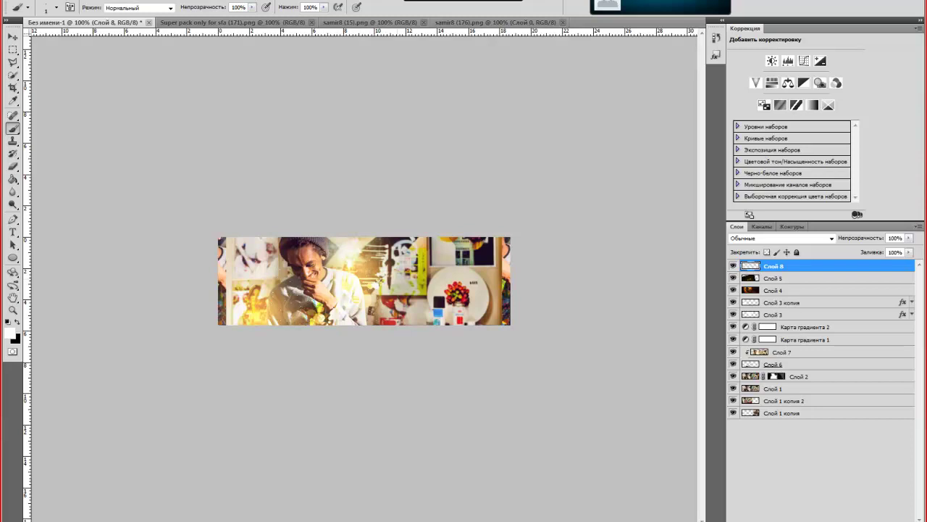
click(766, 238)
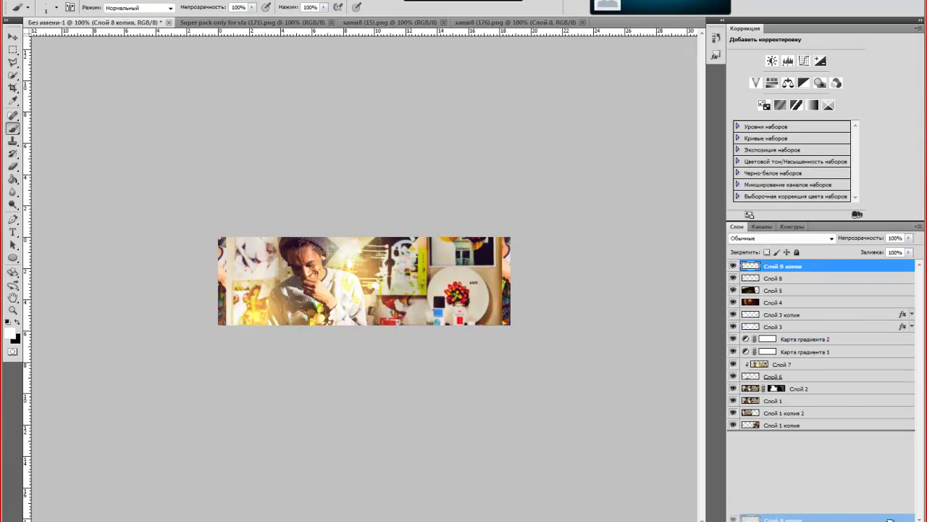
- Duplicate the Слой 8 line layer twice, merge the copies, and blend it as Soft Light
drag(814, 269, 892, 516)
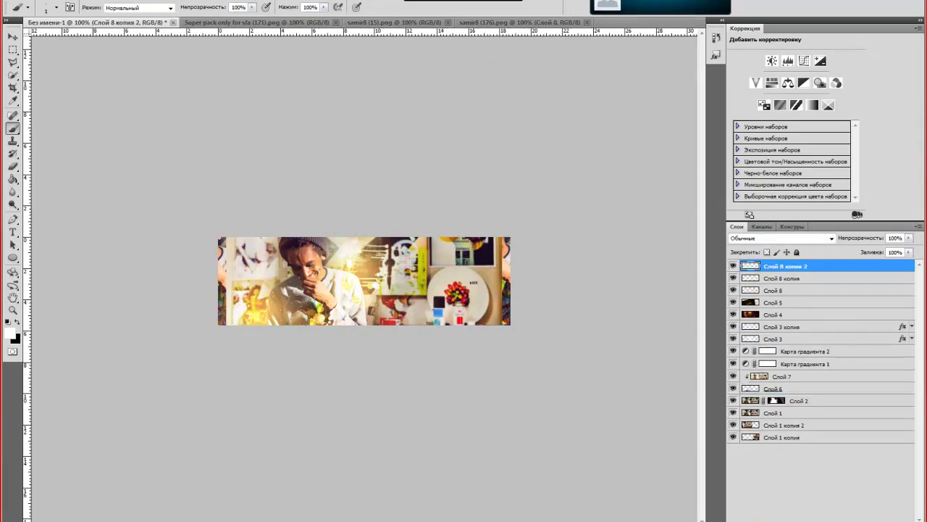
key(ctrl+j)
shift+click(809, 302)
right_click(816, 304)
click(807, 278)
click(747, 240)
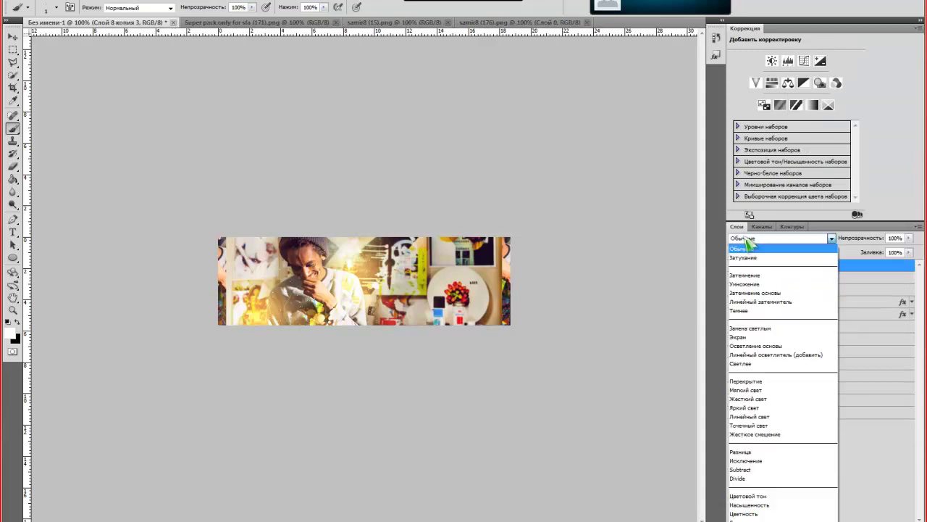
click(752, 392)
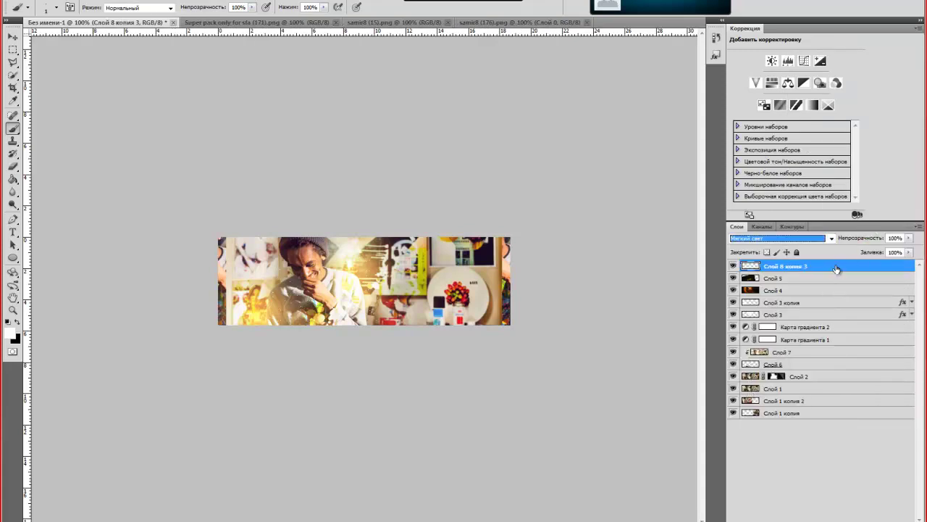
- Duplicate the top overlay again and merge both into one Мягкий свет layer
drag(836, 273, 902, 517)
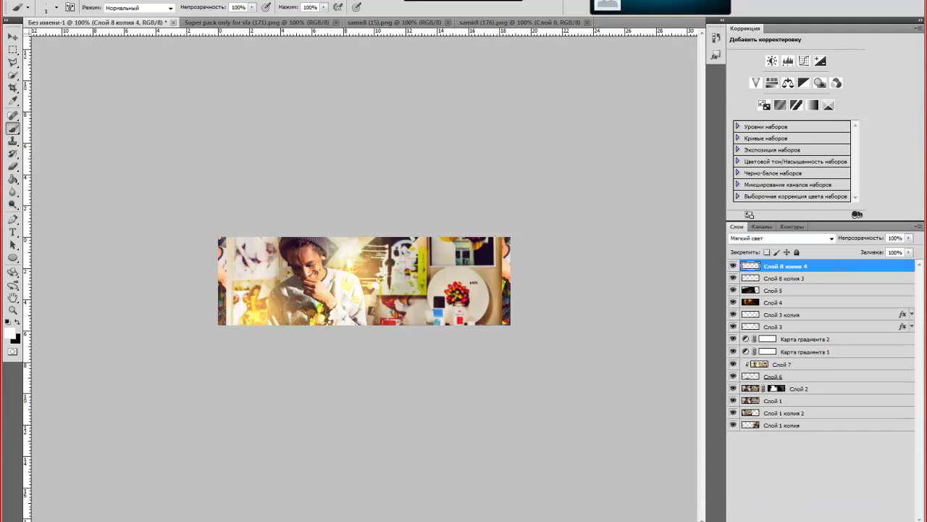
shift+click(811, 278)
right_click(817, 276)
click(768, 244)
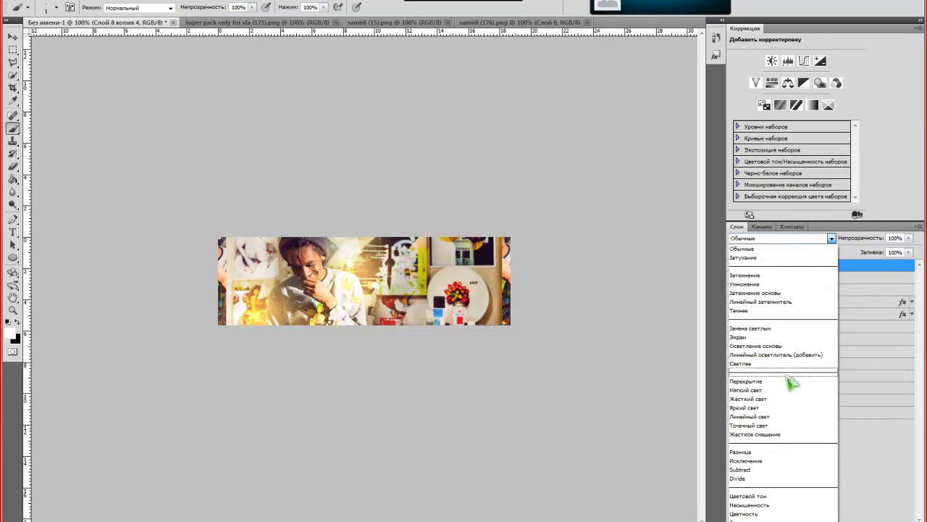
click(776, 390)
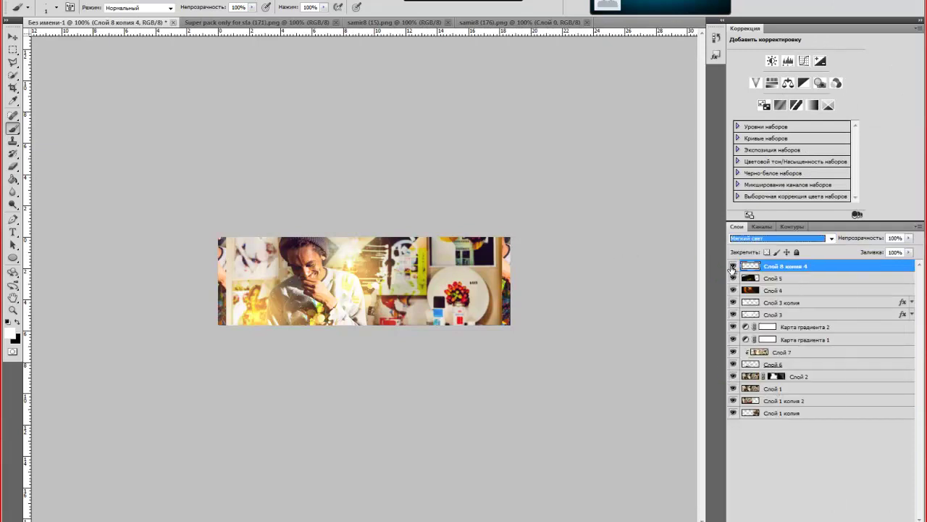
key(Return)
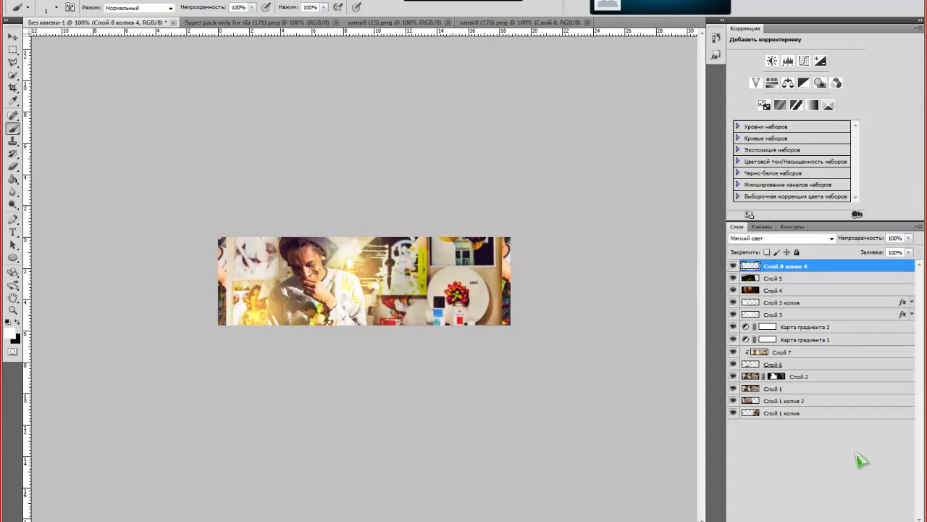
click(858, 518)
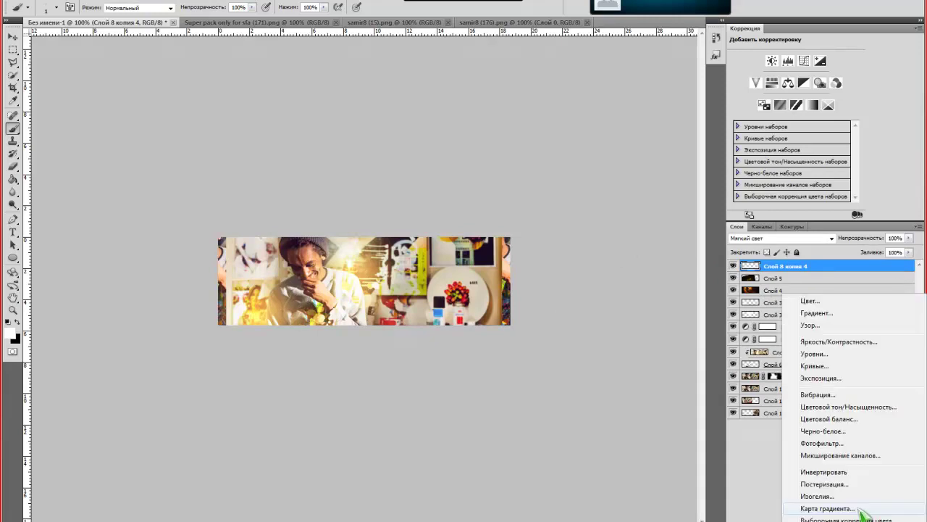
- Add a two-point Curves layer and a Brightness/Contrast layer with brightness -5
click(814, 366)
drag(794, 115, 777, 135)
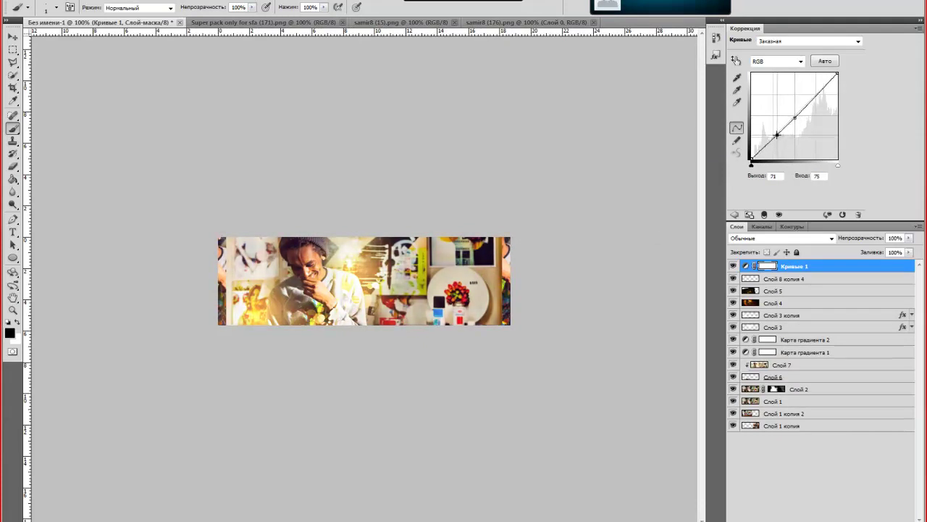
drag(819, 92, 816, 95)
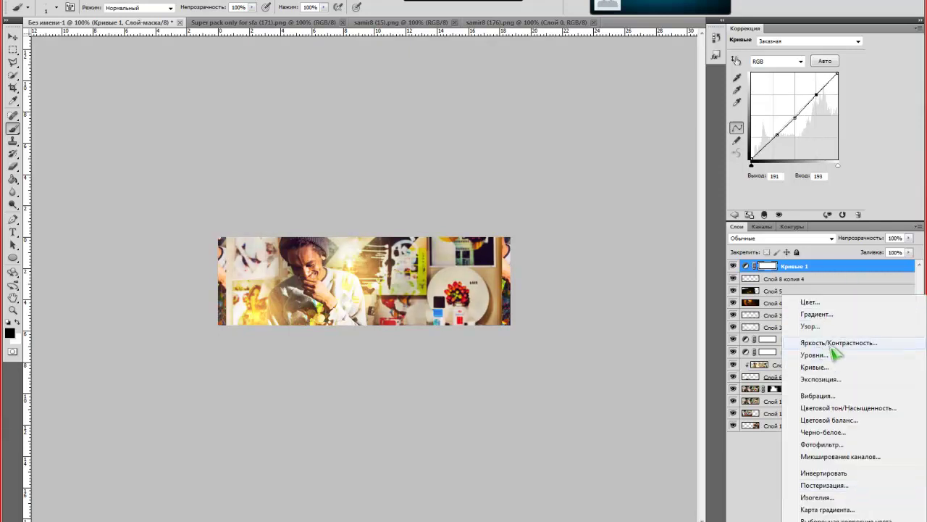
click(818, 341)
drag(796, 70, 791, 89)
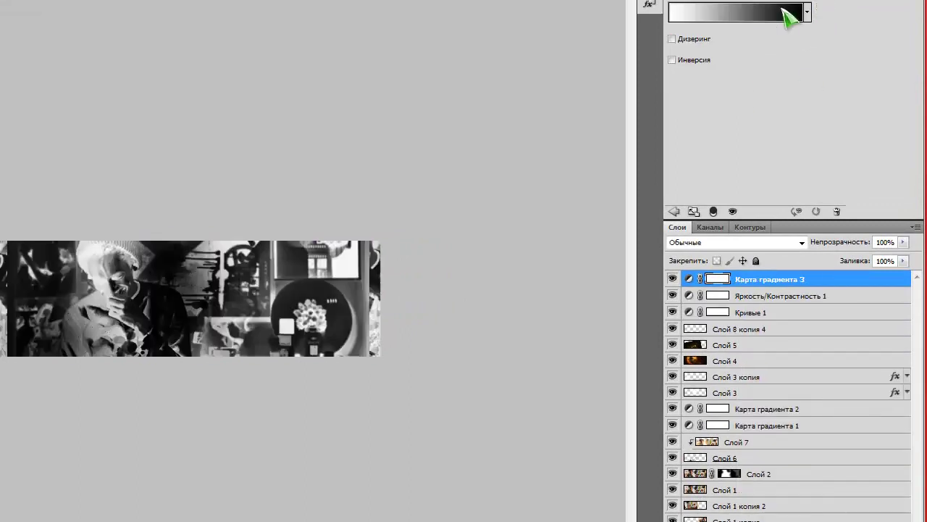
- Add a Gradient Map layer and test then remove an extra colour stop
click(755, 21)
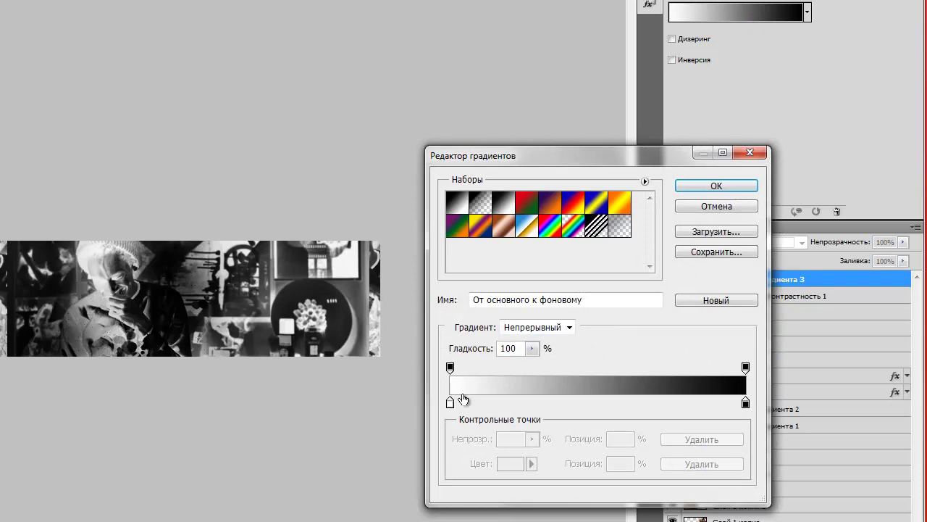
click(450, 402)
click(681, 403)
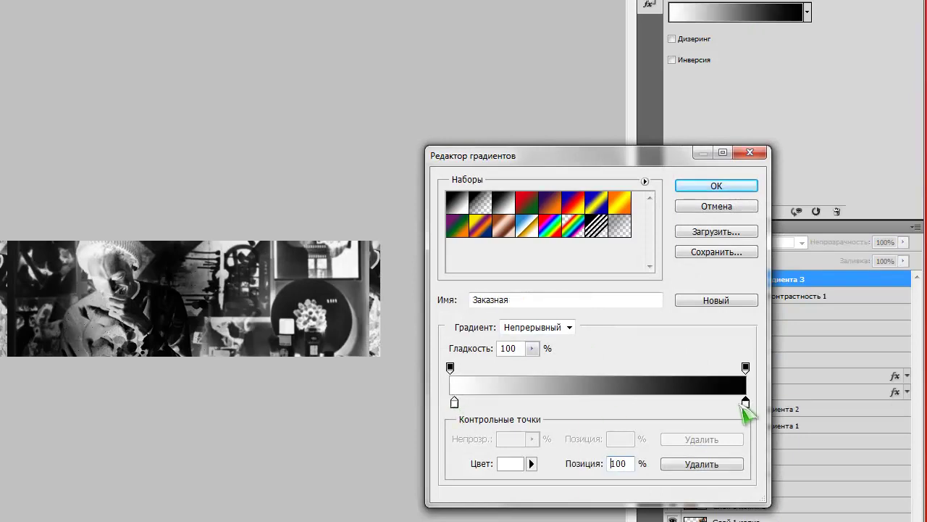
drag(691, 402, 711, 402)
click(701, 464)
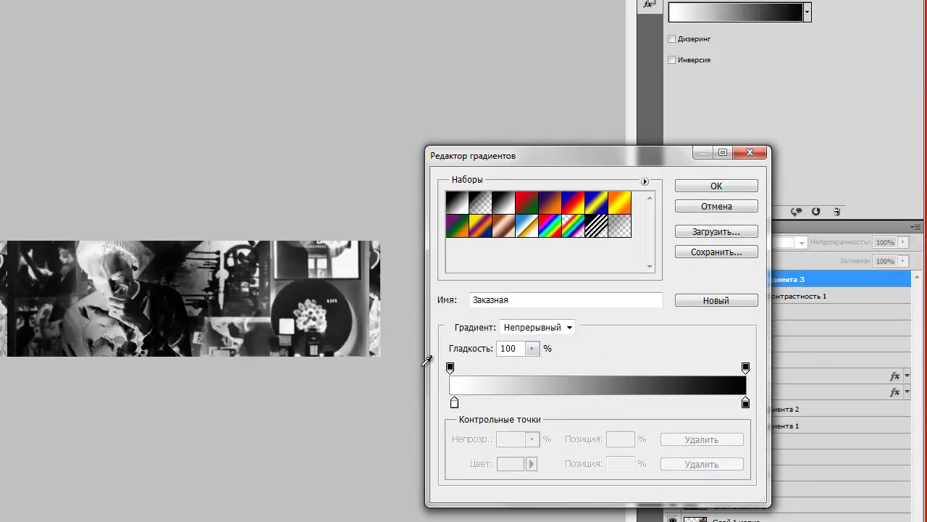
- Set the gradient from orange ff9600 on the left to white on the right
click(454, 402)
double_click(454, 402)
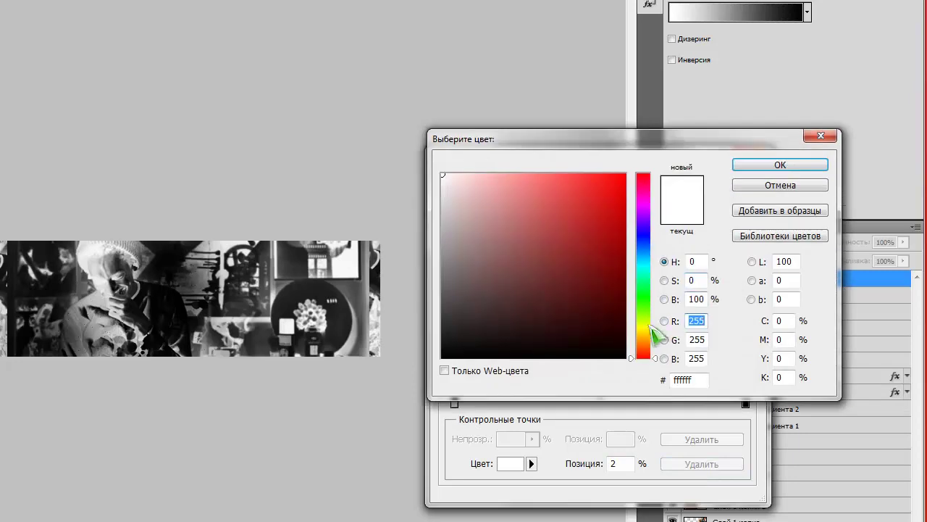
drag(645, 356, 644, 339)
drag(610, 282, 626, 174)
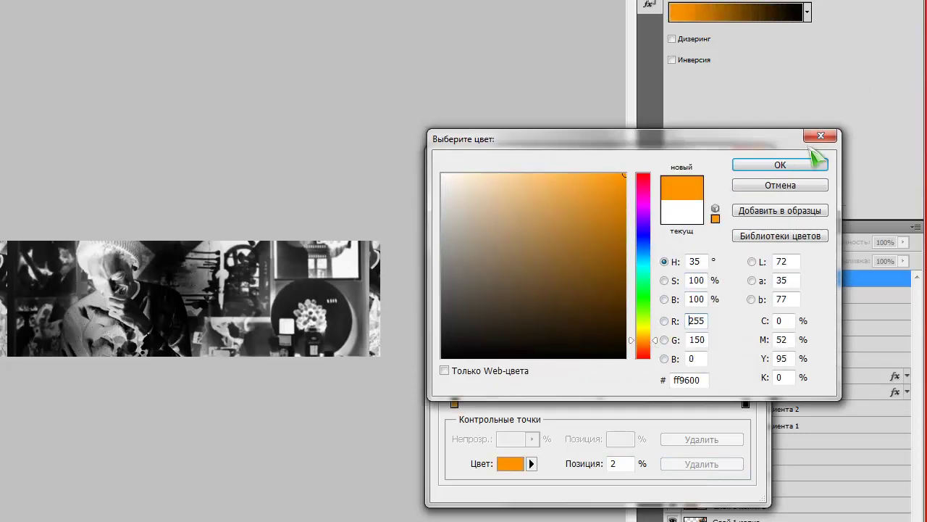
click(786, 165)
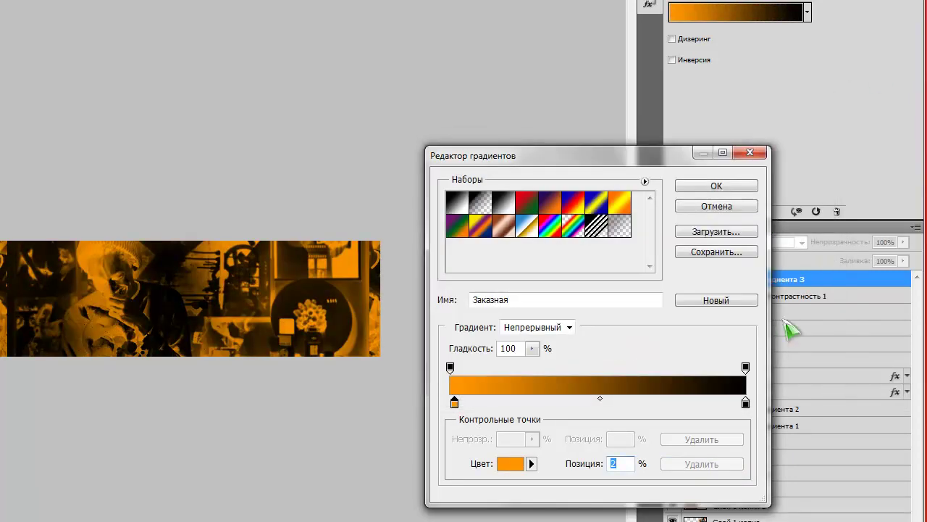
double_click(747, 404)
drag(489, 264, 440, 172)
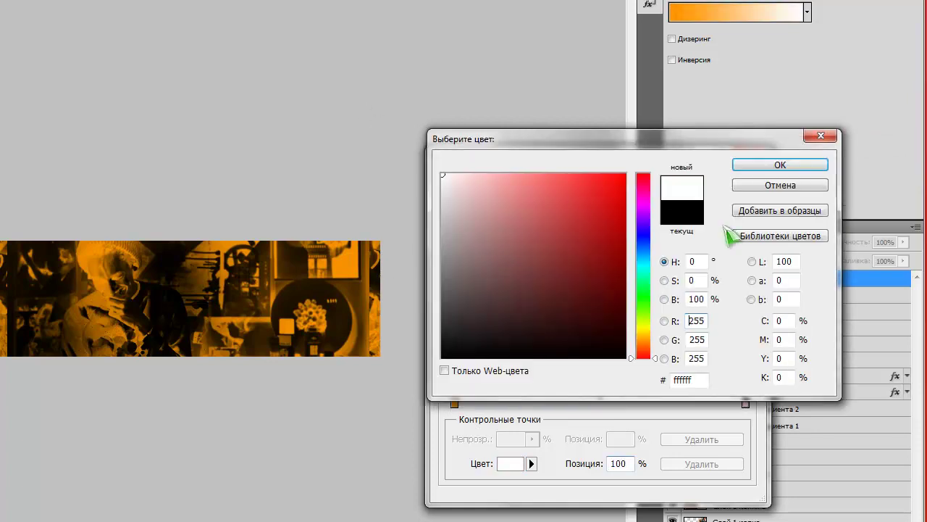
click(804, 167)
click(729, 187)
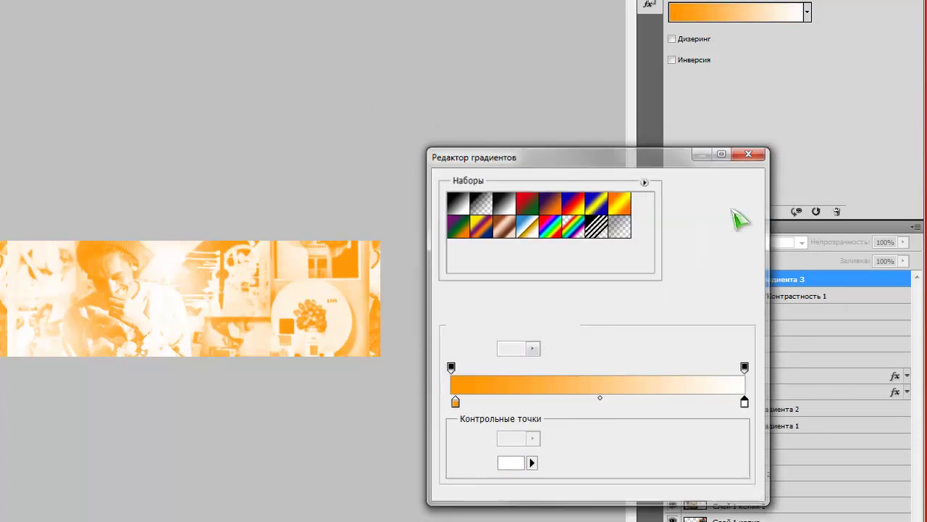
- Blend the Gradient Map in Soft Light at 17% opacity
click(735, 243)
click(669, 439)
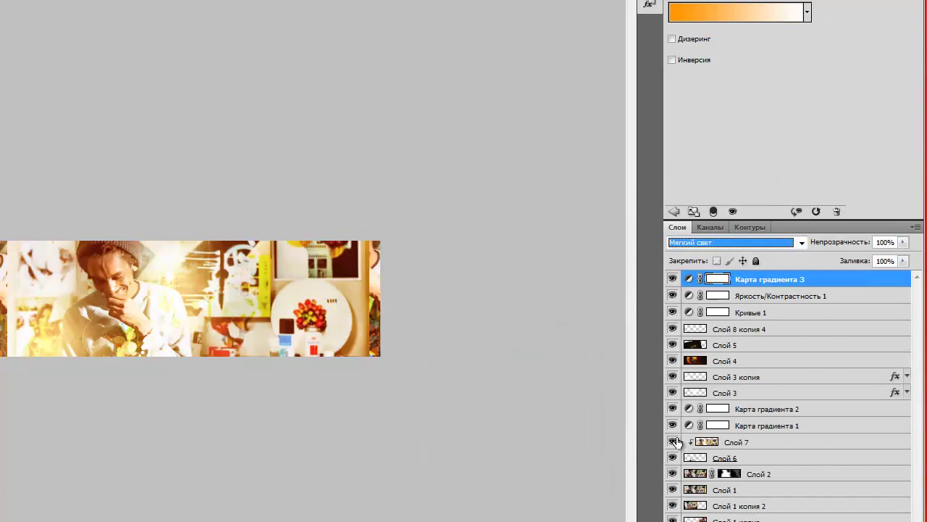
mouse_move(903, 242)
mouse_down()
mouse_move(886, 255)
mouse_move(842, 255)
mouse_up()
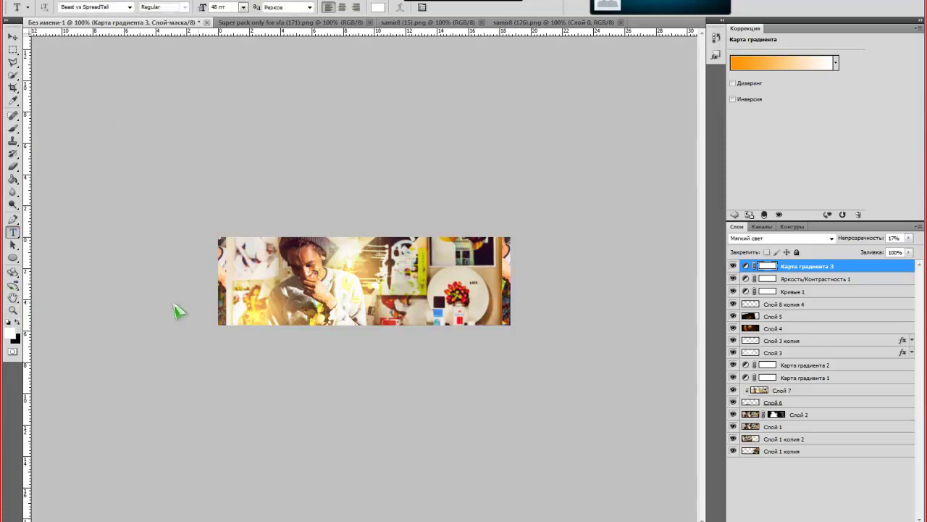
- Type the white FreeArt title text on the banner
click(17, 321)
click(354, 284)
text(Ra)
key(BackSpace)
key(BackSpace)
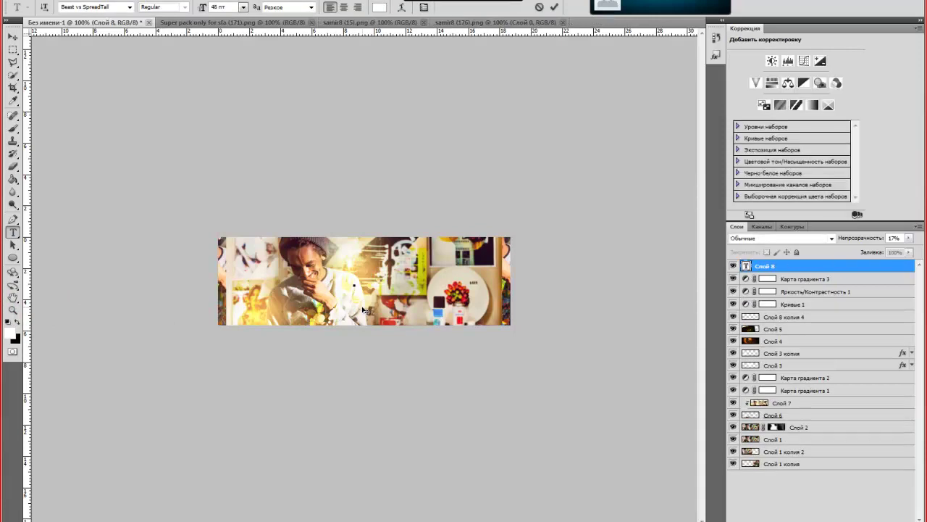
key(BackSpace)
key(BackSpace)
key(BackSpace)
text(ARi)
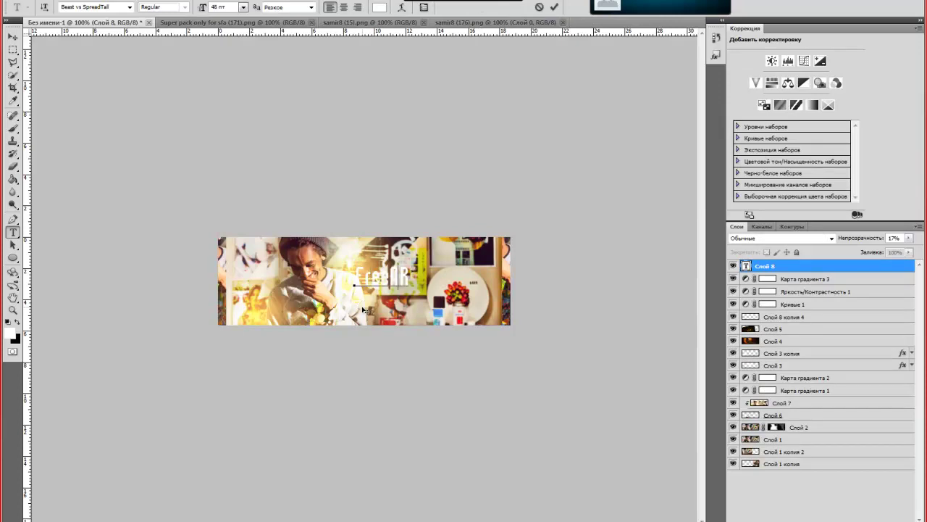
click(557, 7)
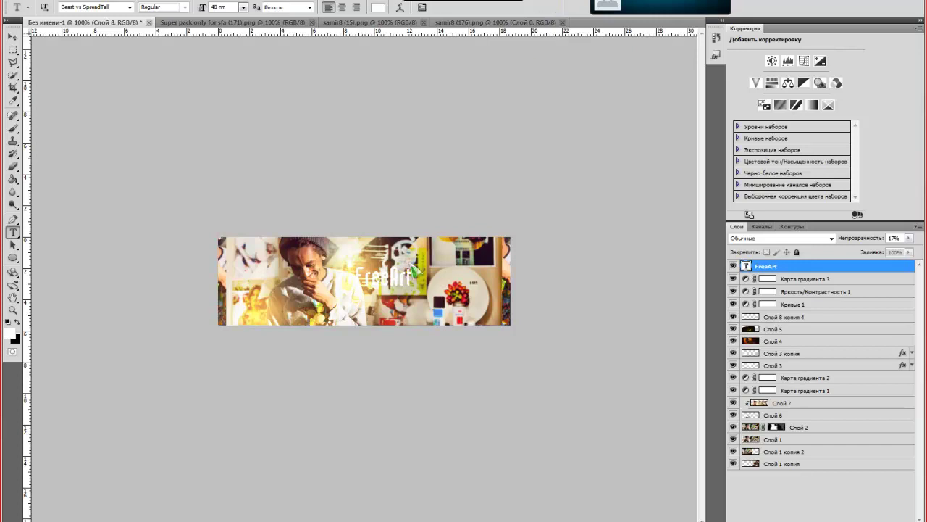
- Enlarge FreeArt to 60 pt, reposition it, and begin the signature text to its left
drag(377, 279, 391, 293)
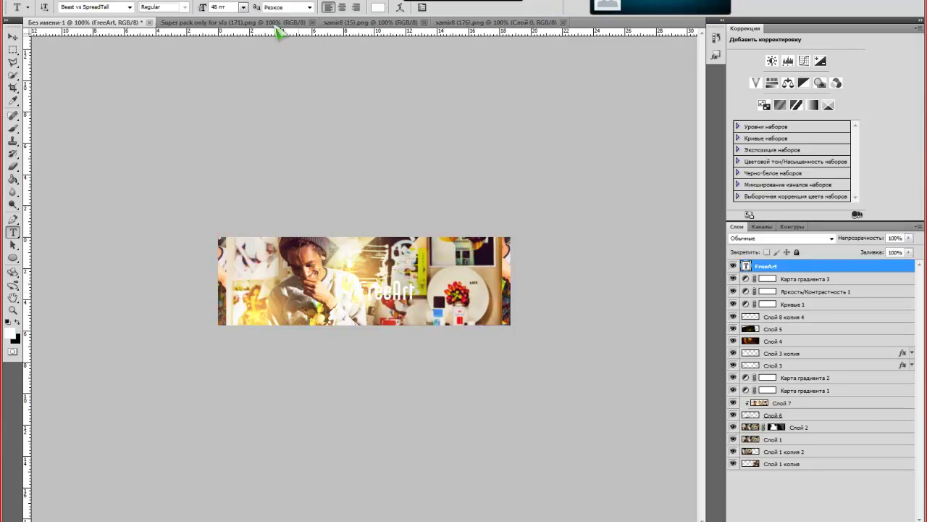
click(244, 7)
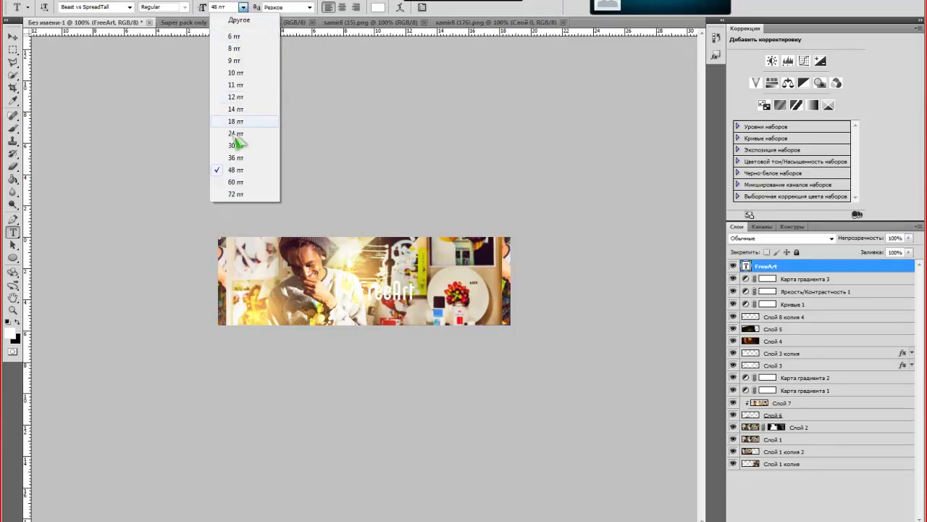
click(231, 181)
drag(387, 293, 404, 291)
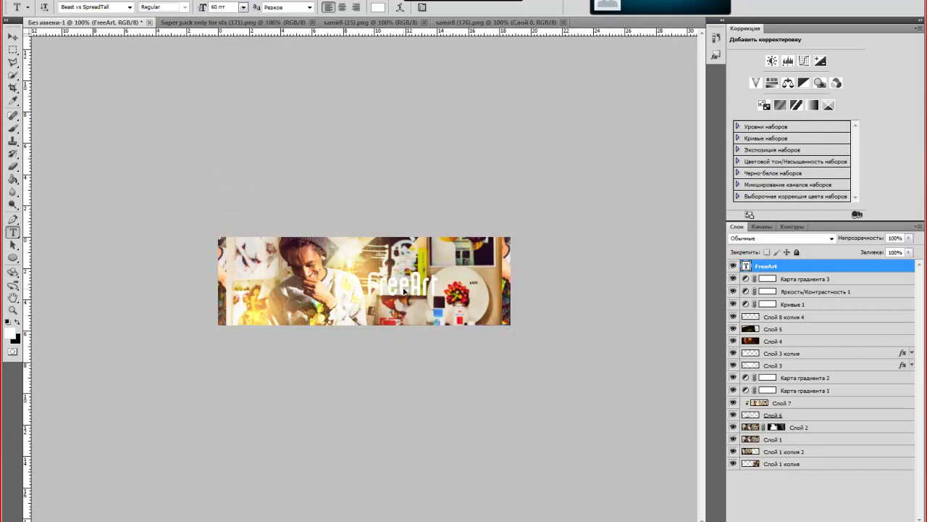
click(251, 291)
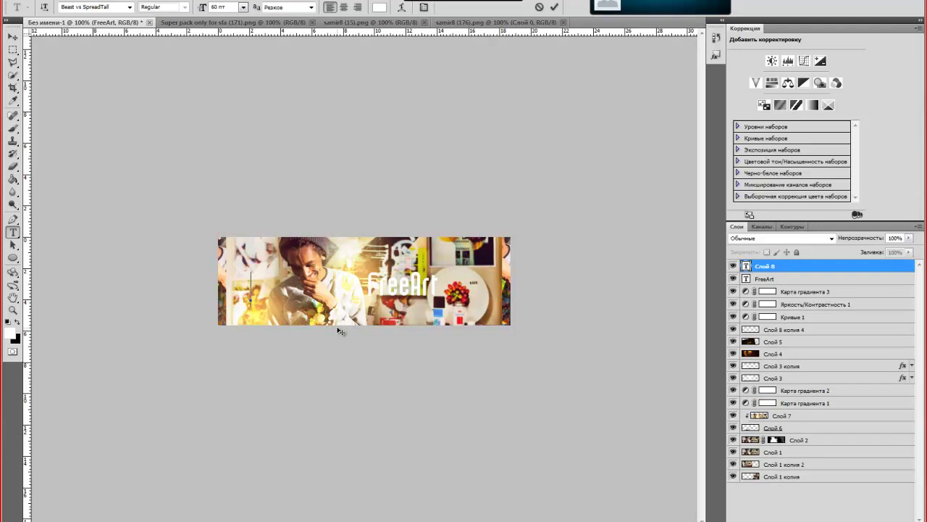
text(DarKing)
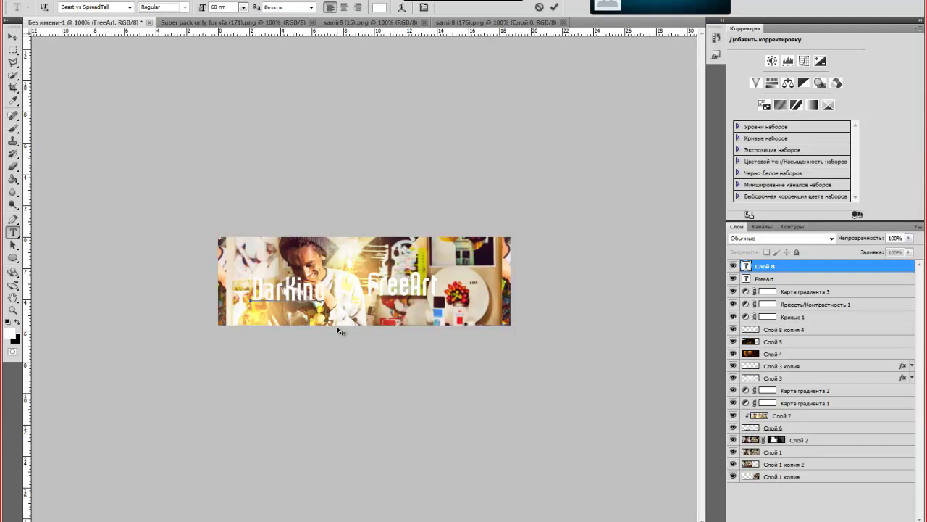
- Try Bickham Script Three and Acquest Script, then set the DarKing text to Bickham Script One
click(130, 7)
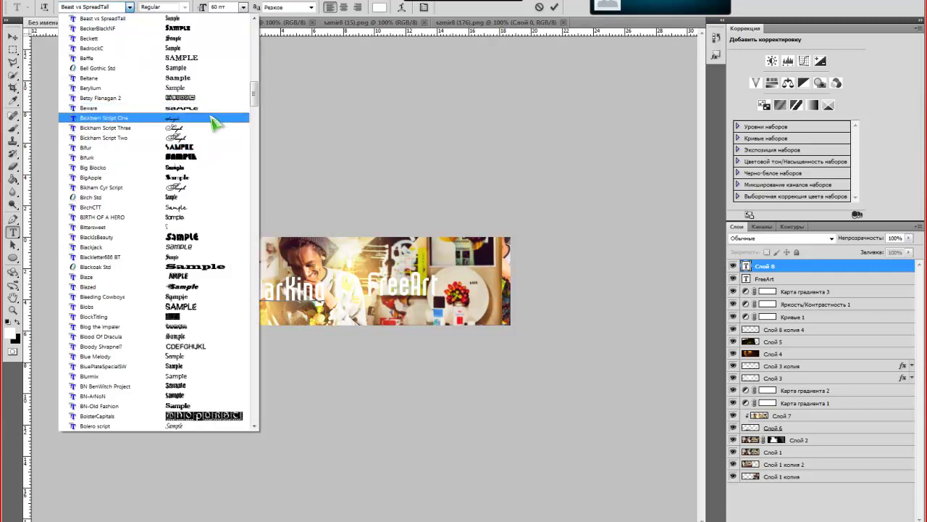
click(206, 129)
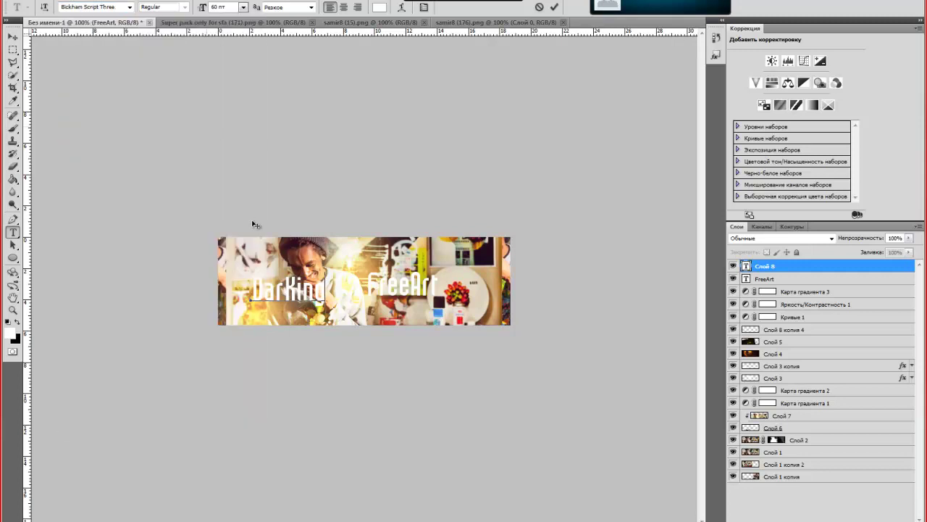
click(131, 7)
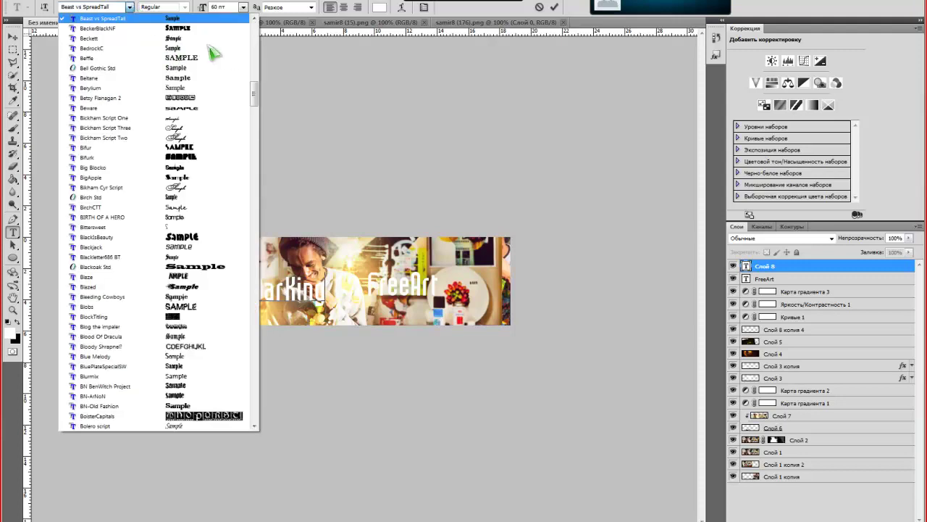
scroll(255, 92, up, 2)
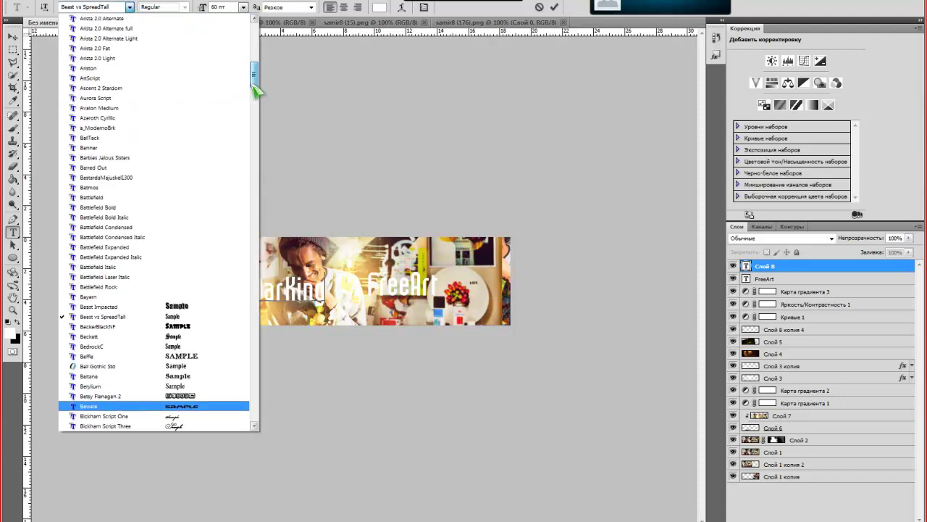
drag(253, 84, 254, 33)
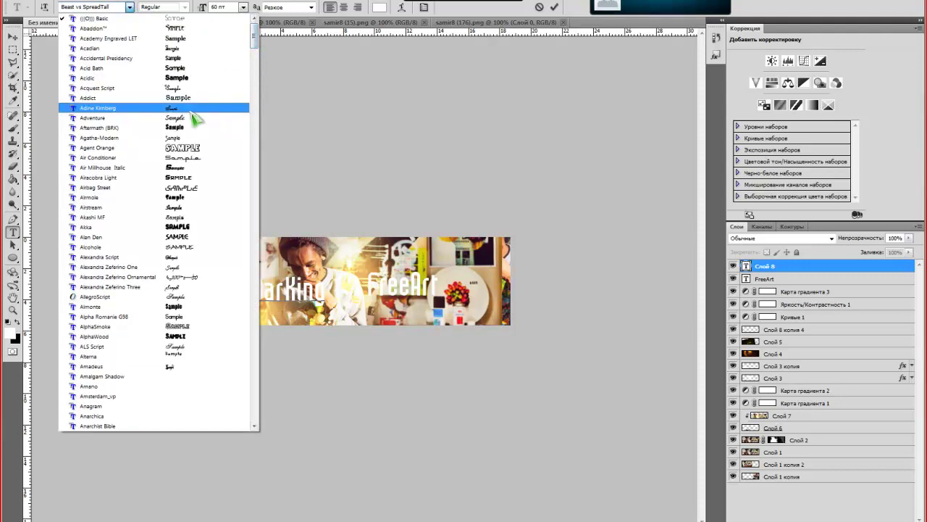
click(192, 88)
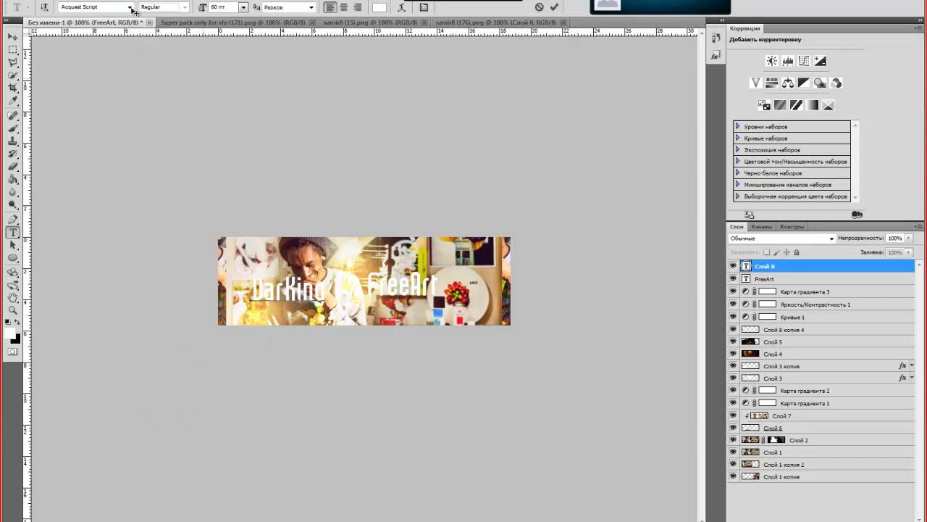
click(555, 7)
click(129, 6)
click(131, 7)
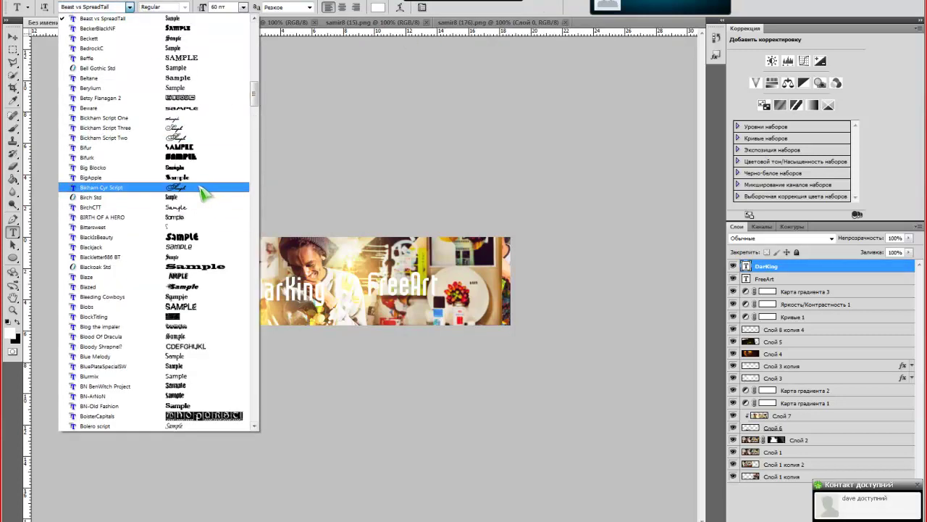
click(197, 118)
- Place DarKing below FreeArt at 36 pt, and move a duplicate layer above FreeArt
drag(337, 290, 402, 302)
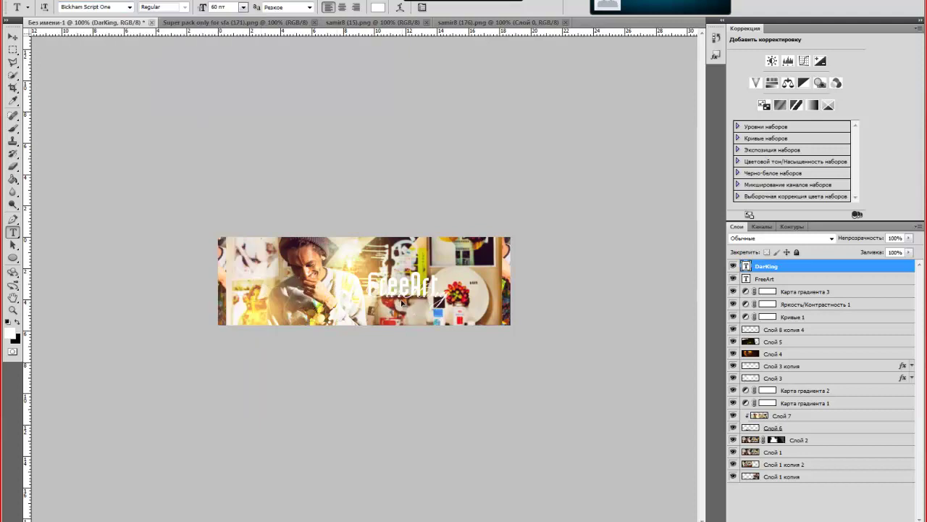
click(243, 7)
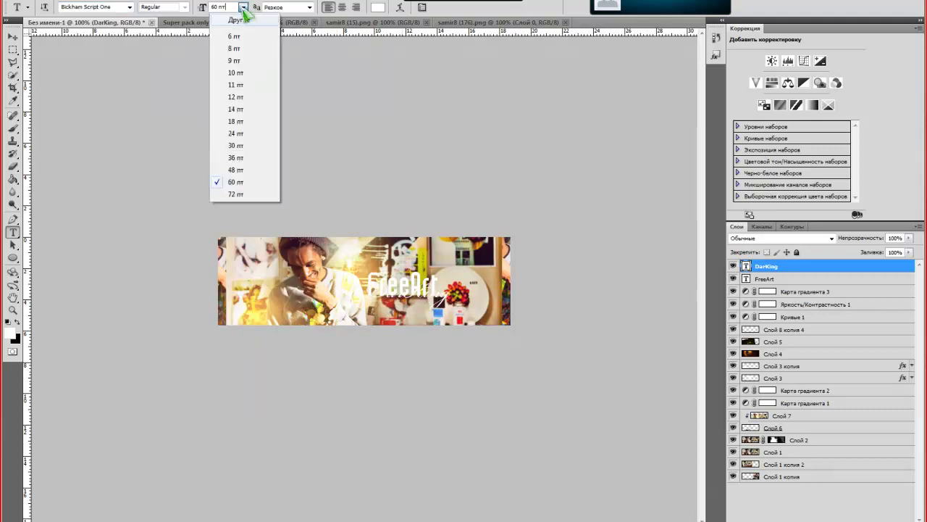
click(248, 157)
key(Return)
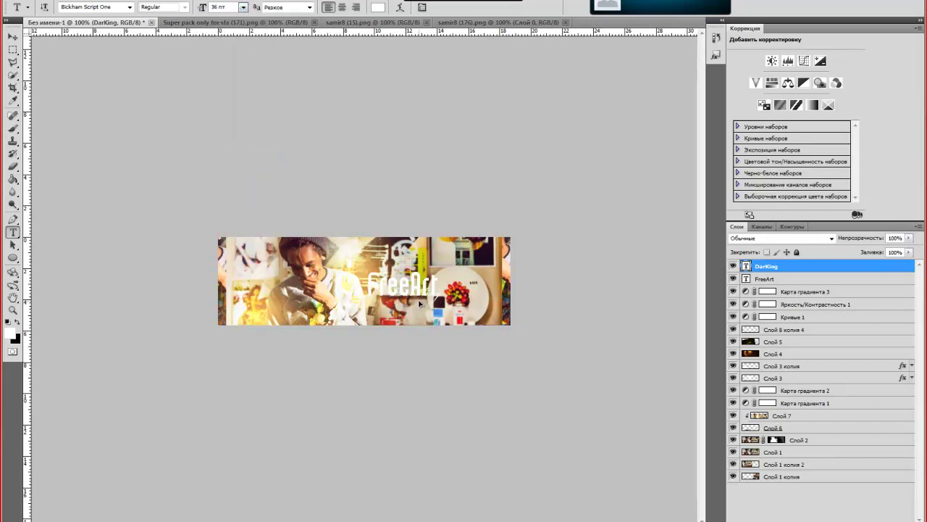
drag(822, 272, 887, 517)
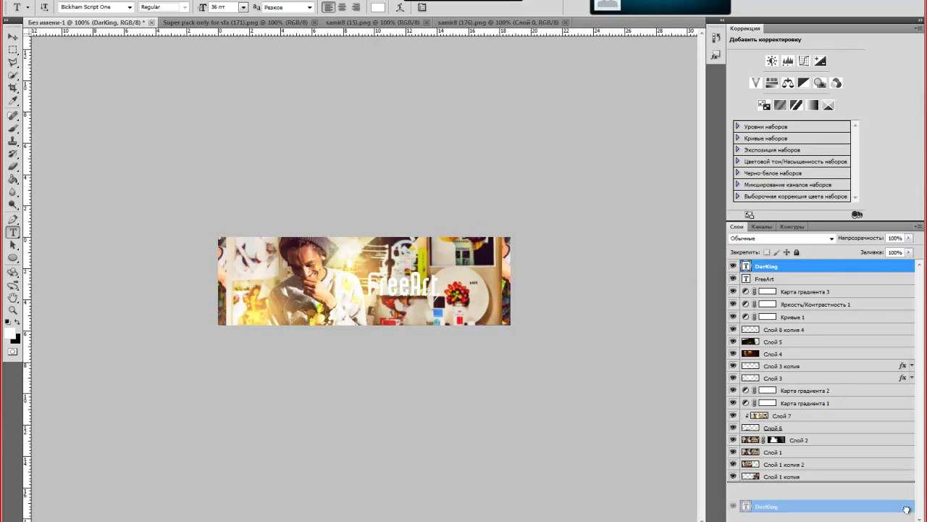
drag(408, 298, 405, 253)
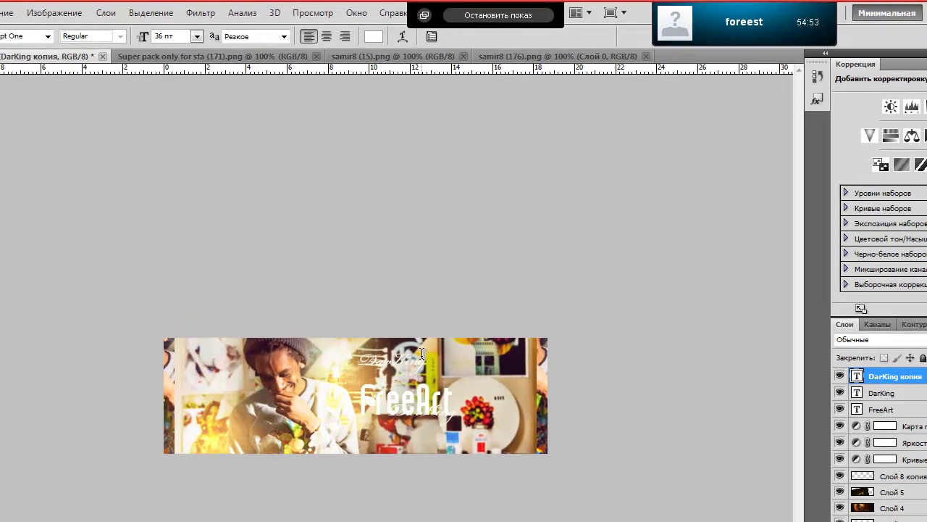
- Change the copied signature to 'Foreest', scale it up about 180%, and position it above FreeArt
double_click(421, 352)
text(Foreest)
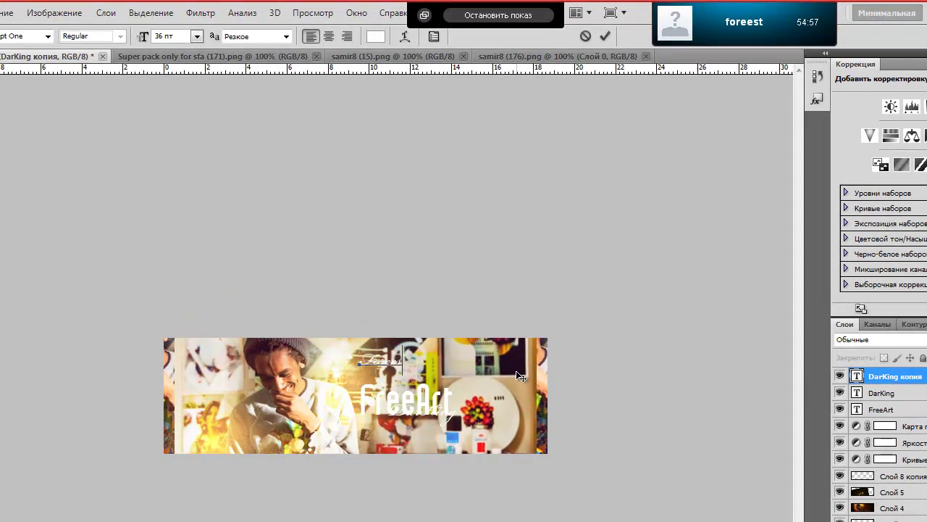
click(605, 35)
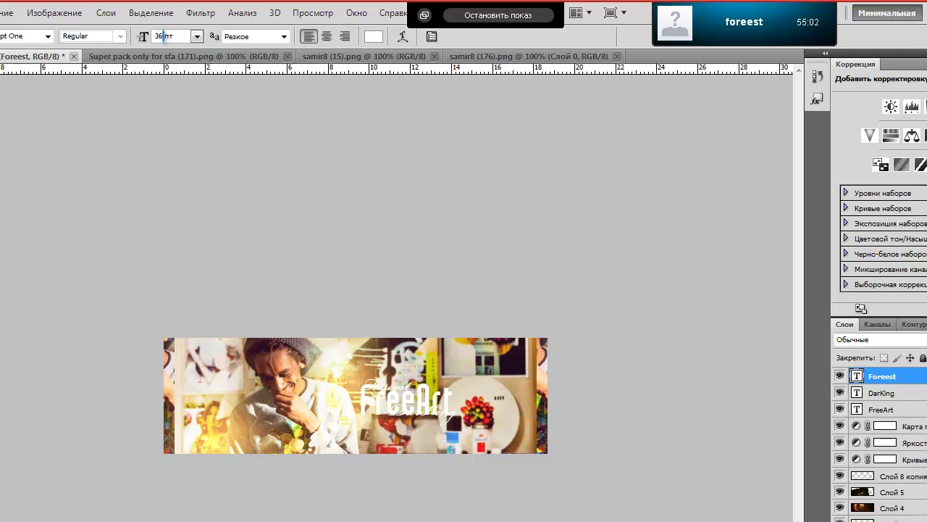
mouse_move(393, 410)
mouse_down()
mouse_move(395, 400)
mouse_move(461, 417)
mouse_up()
key(ctrl+t)
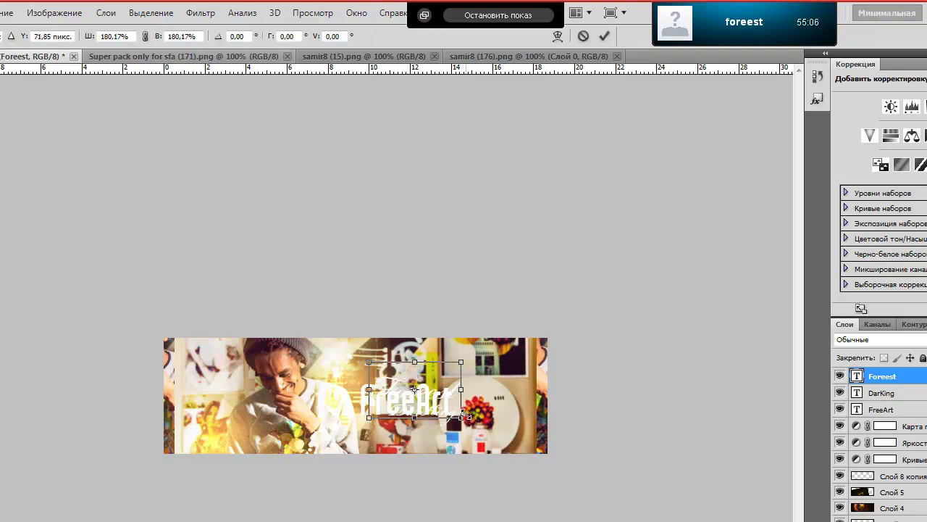
key(Return)
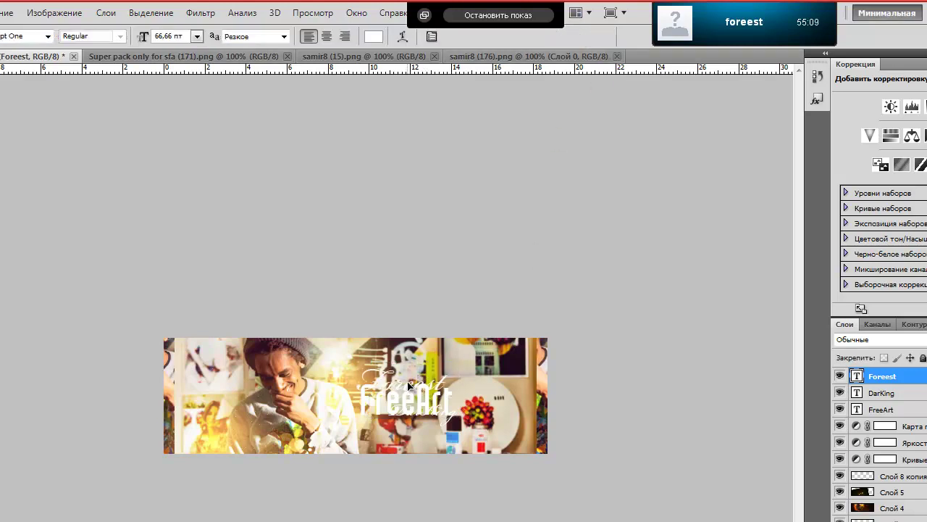
drag(399, 383, 400, 387)
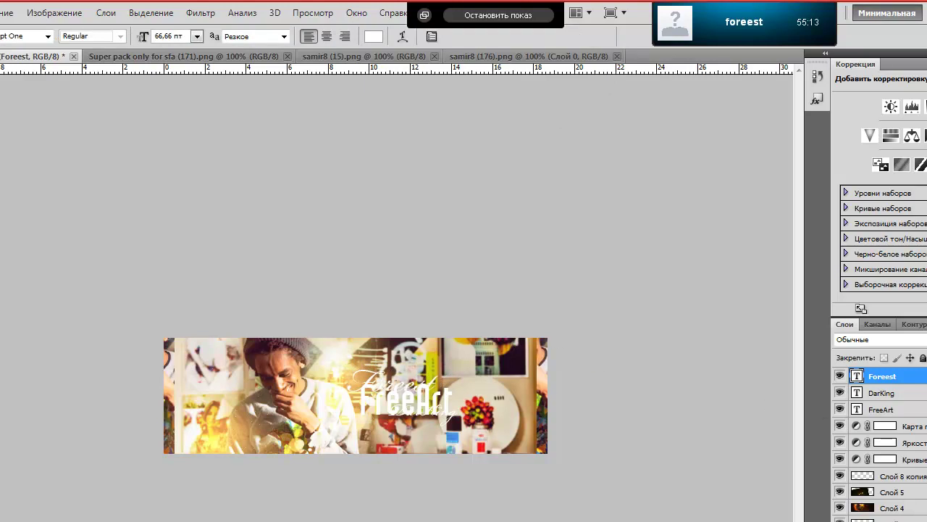
- Select the FreeArt text layer and check its font list without changing it
click(882, 409)
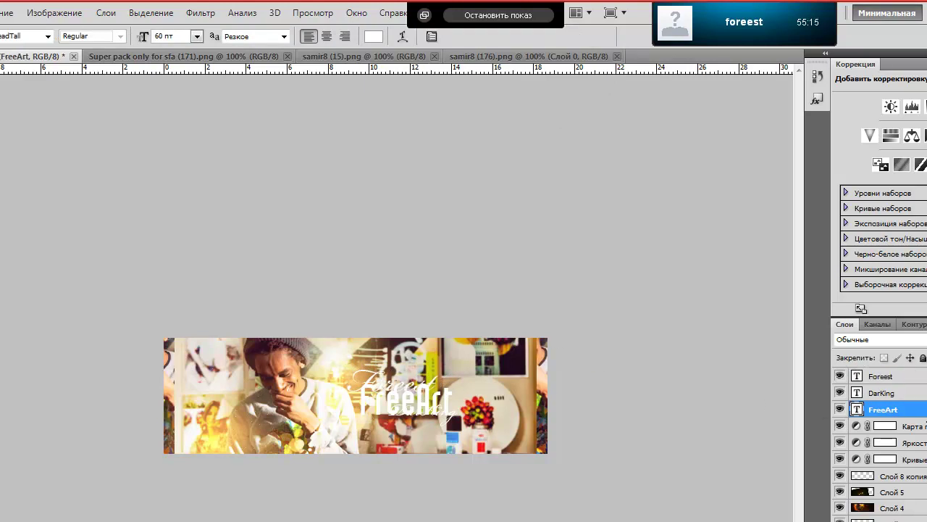
click(47, 37)
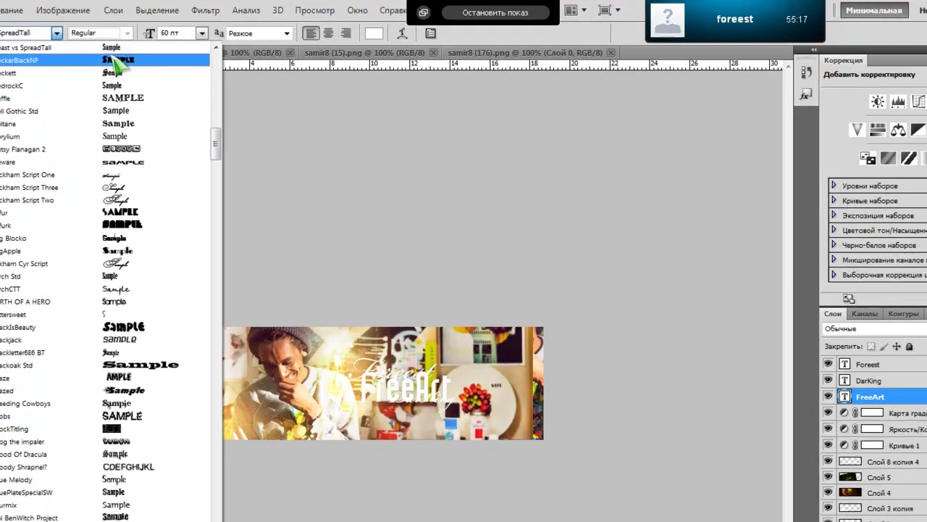
key(Return)
- Draw rectangles over the banner's right and left ends, then select the Фигура 2 layer
click(796, 269)
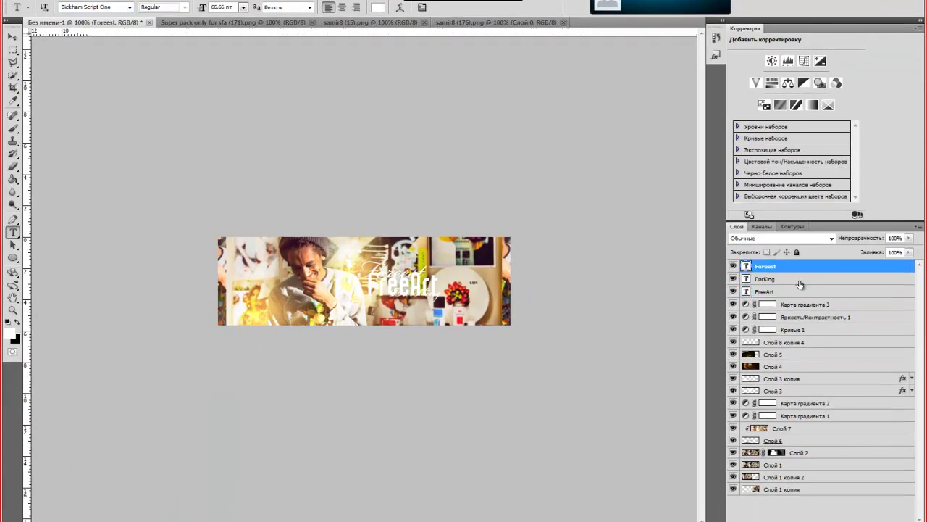
right_click(13, 257)
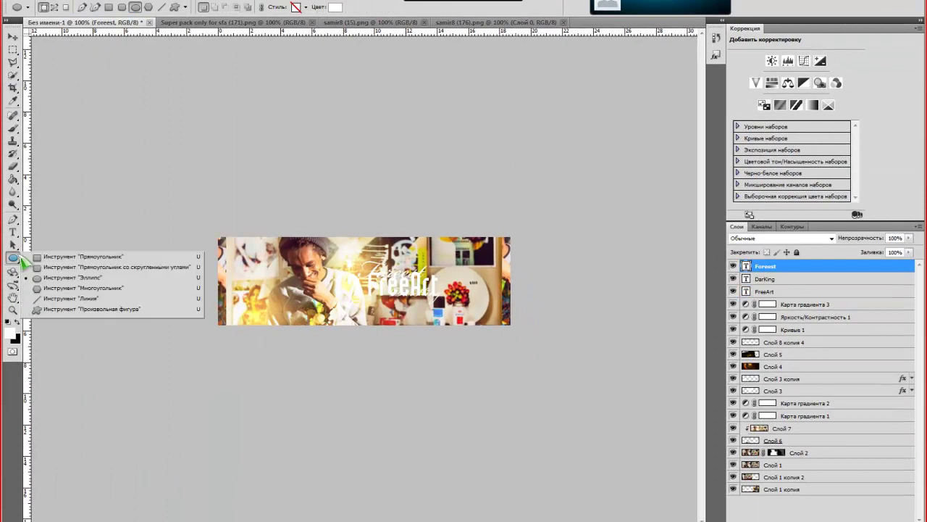
click(56, 258)
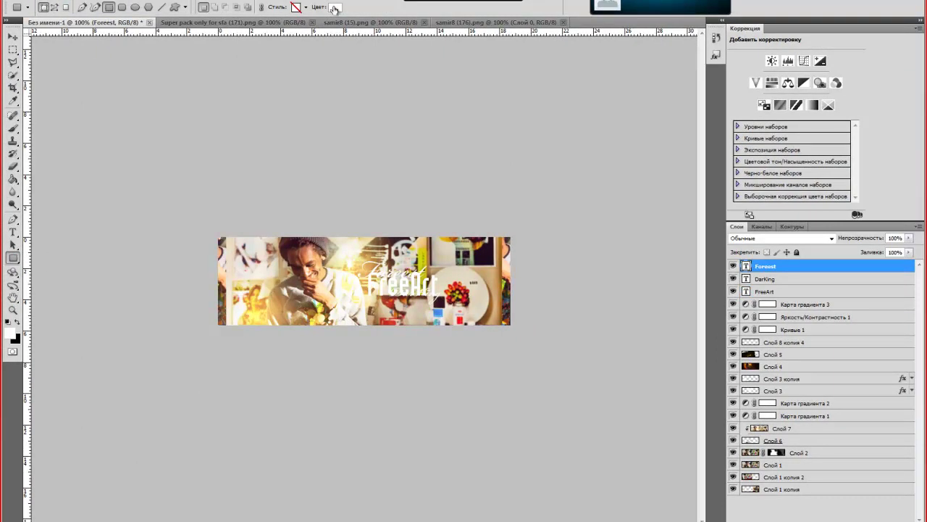
drag(559, 367, 491, 205)
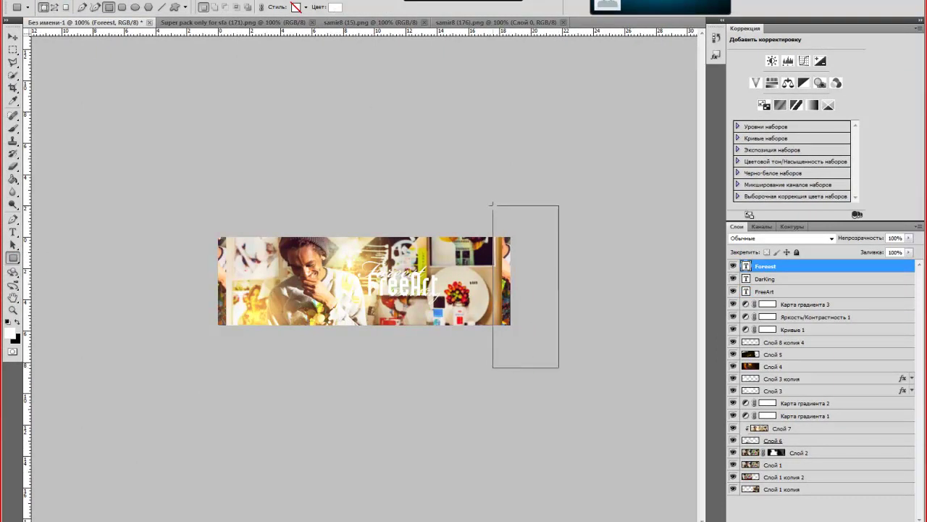
drag(132, 168, 234, 395)
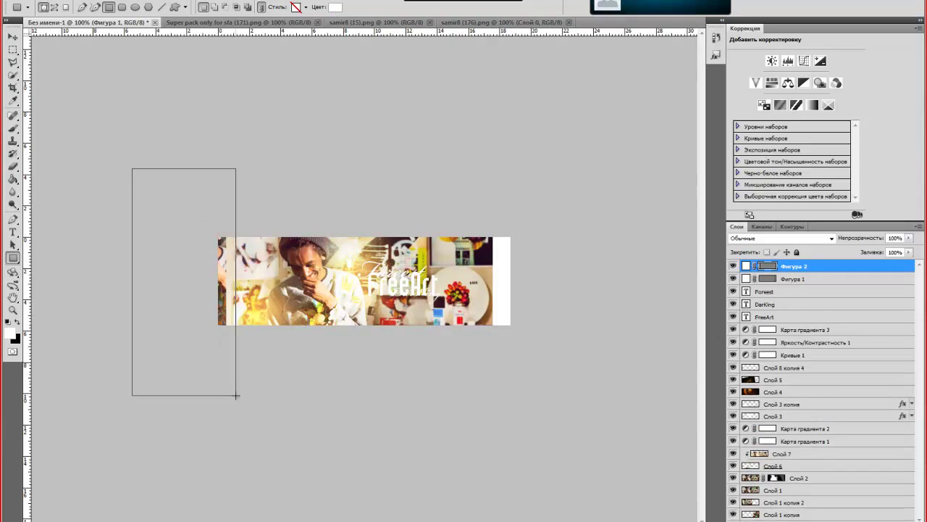
click(802, 307)
click(815, 268)
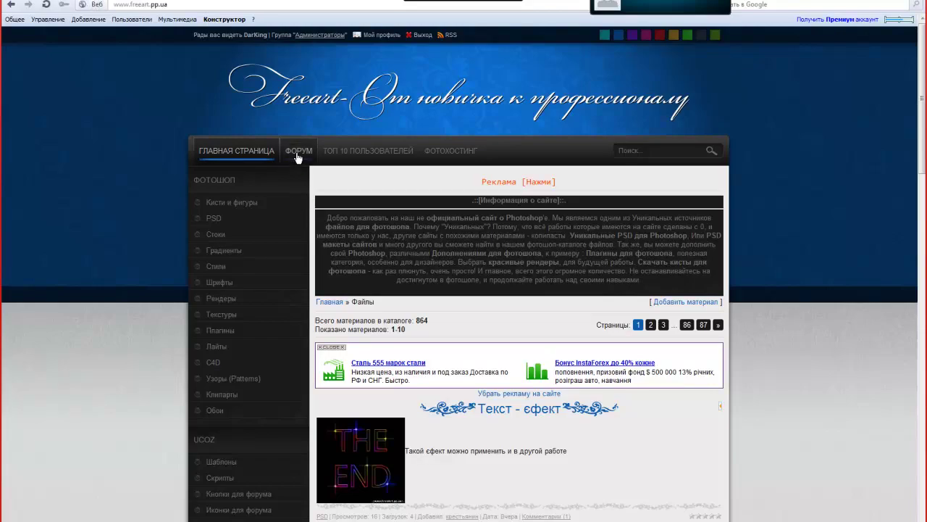
- Go to the FreeArt forum at freeart.pp.ua/forum
click(298, 151)
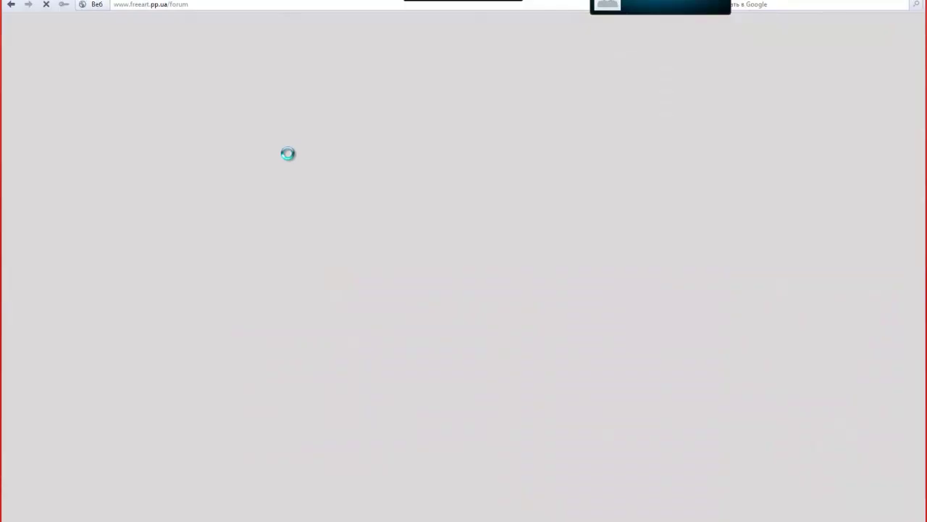